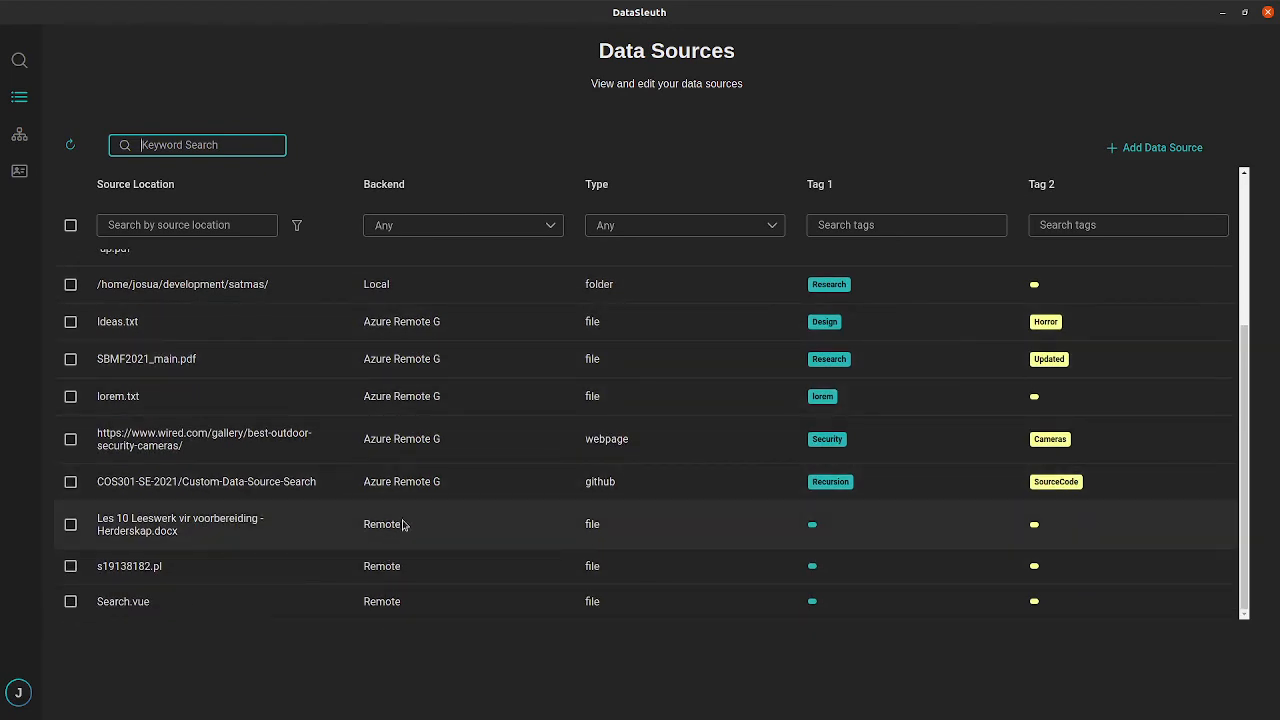
- Search across all data sources for "agents"
scroll(408, 533, up, 5)
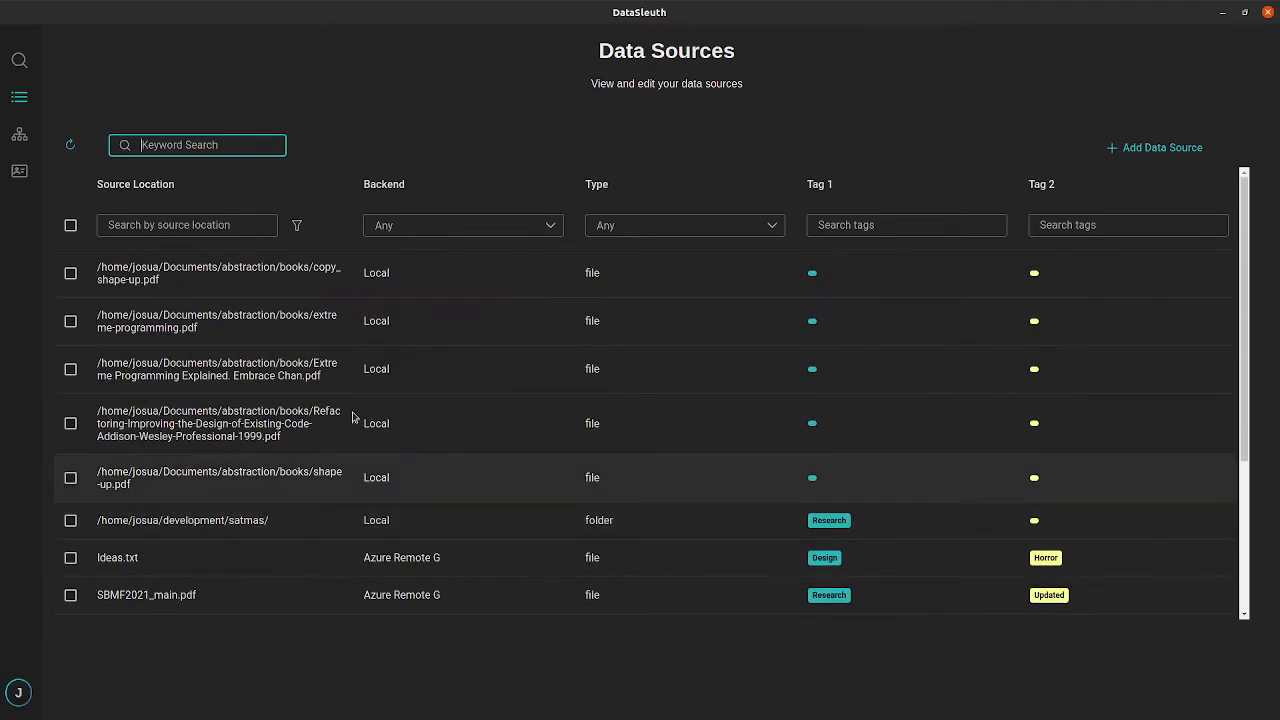
click(22, 60)
click(404, 252)
text(agents)
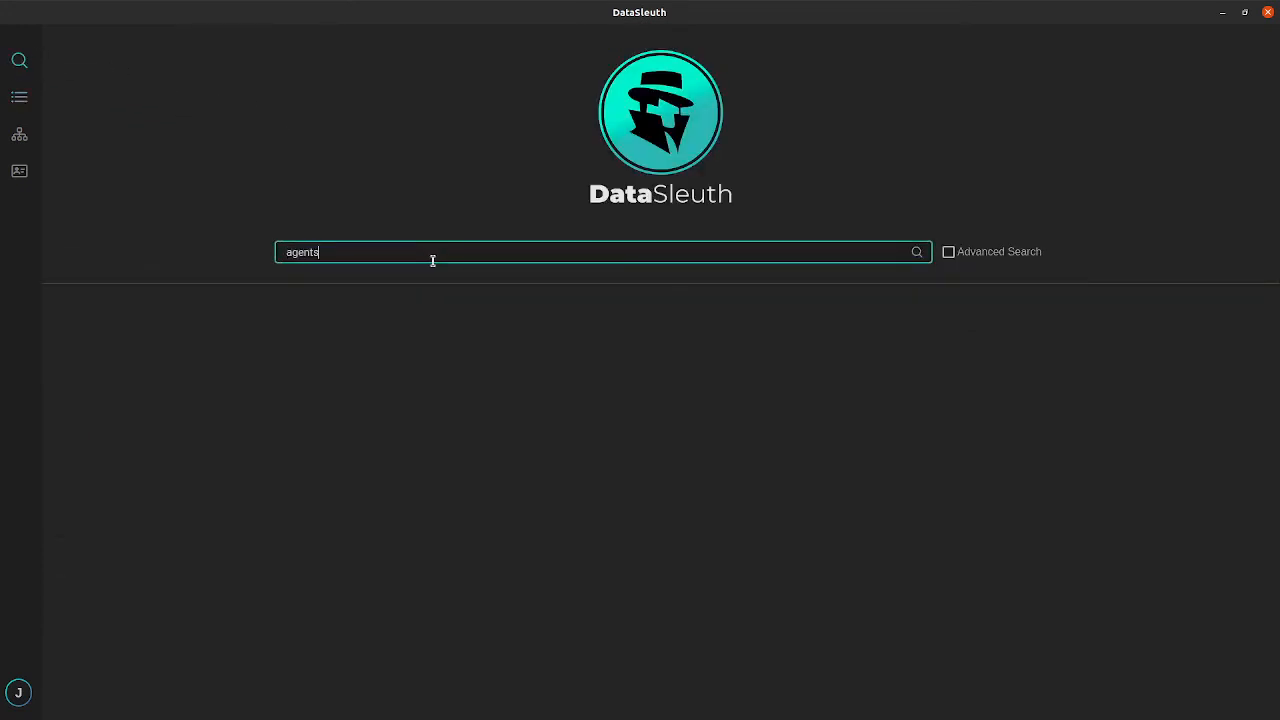
key(Return)
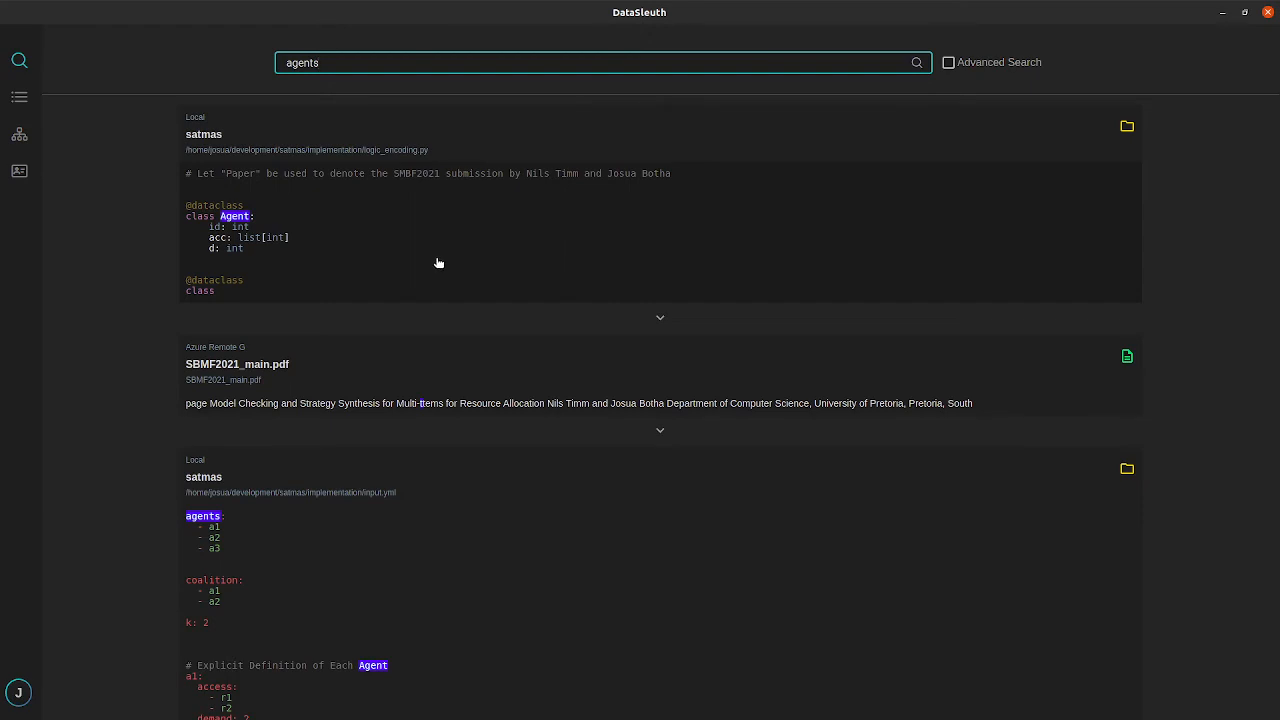
- Expand the further matches of the logic_encoding.py result and look through the highlighted code snippets
click(275, 223)
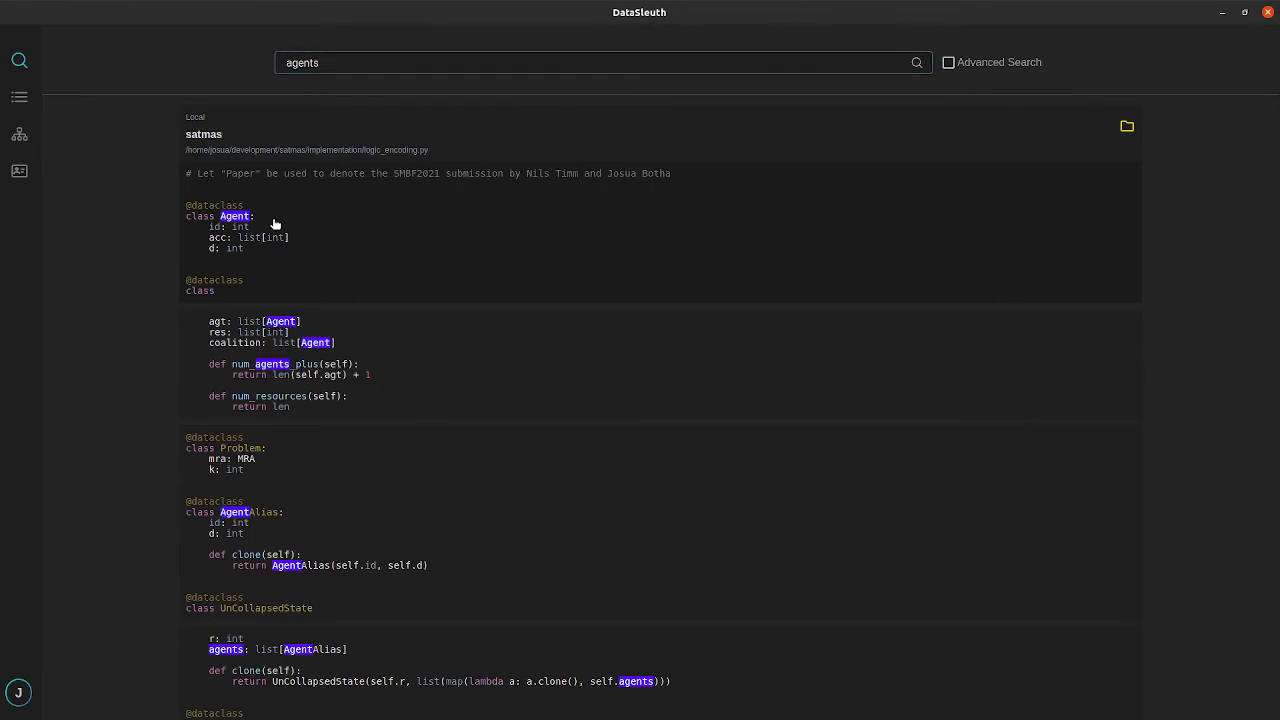
scroll(292, 289, down, 1)
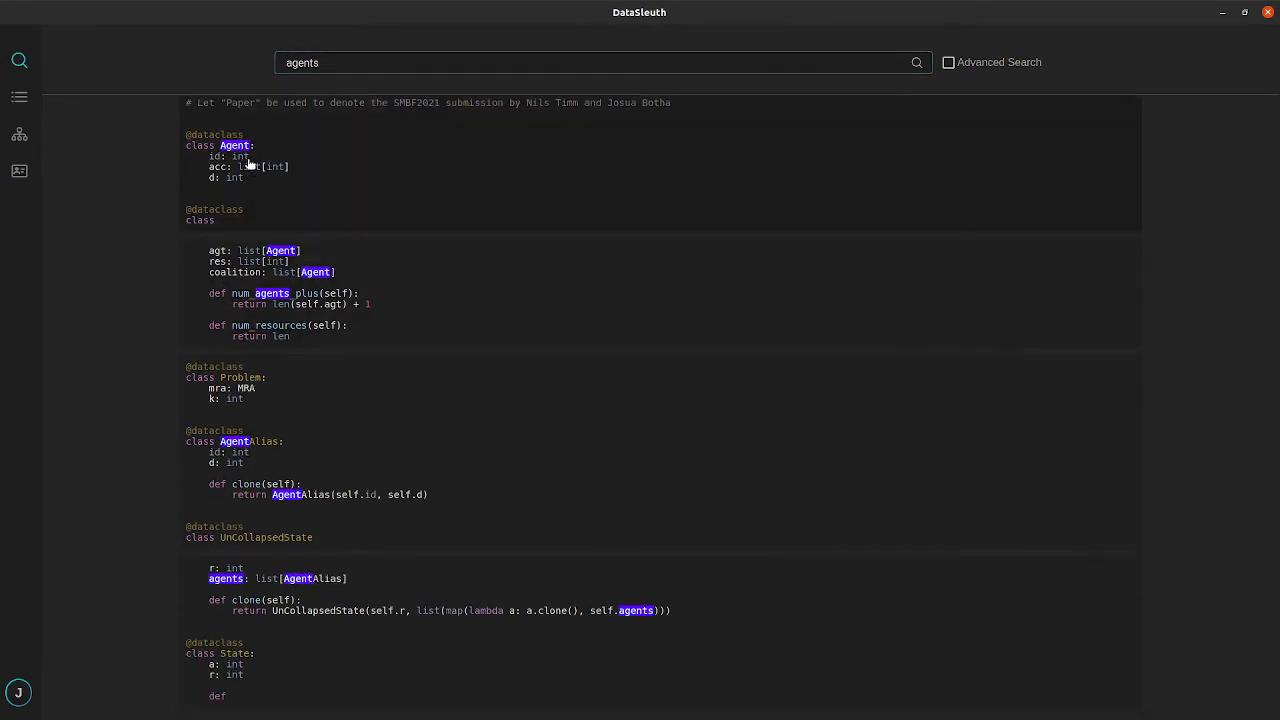
scroll(270, 382, up, 1)
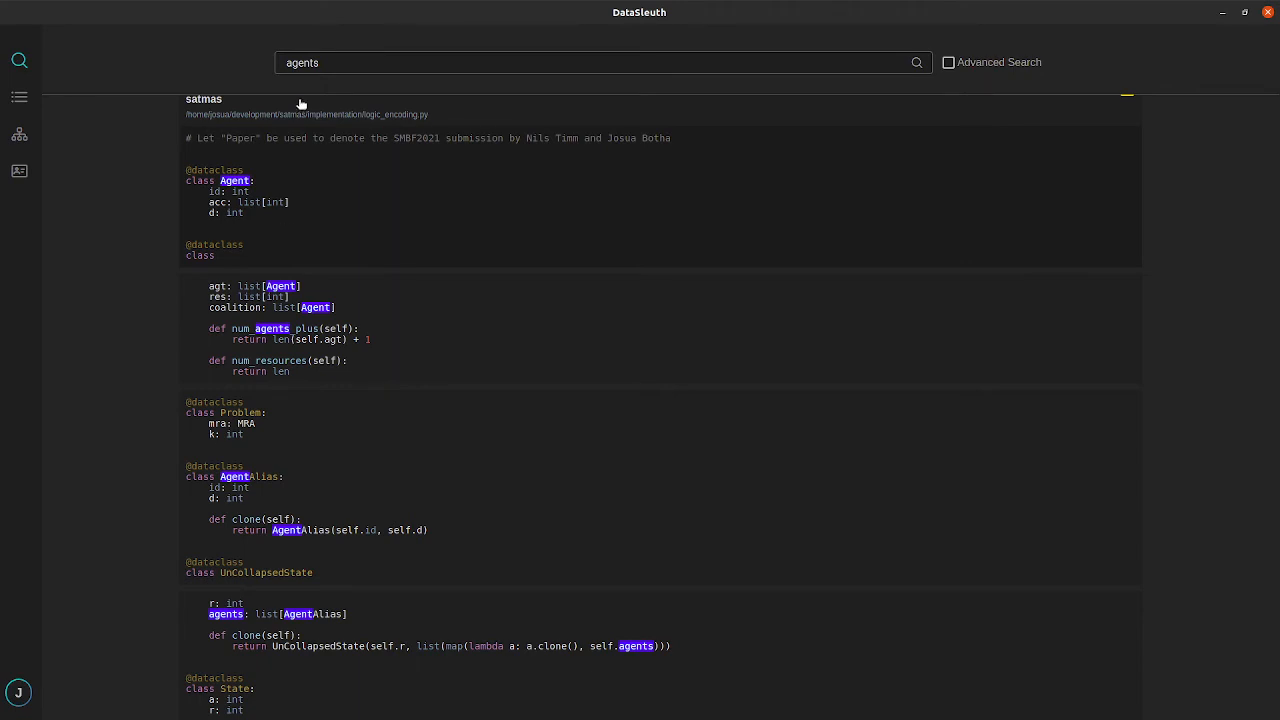
scroll(350, 216, down, 1)
scroll(350, 222, down, 1)
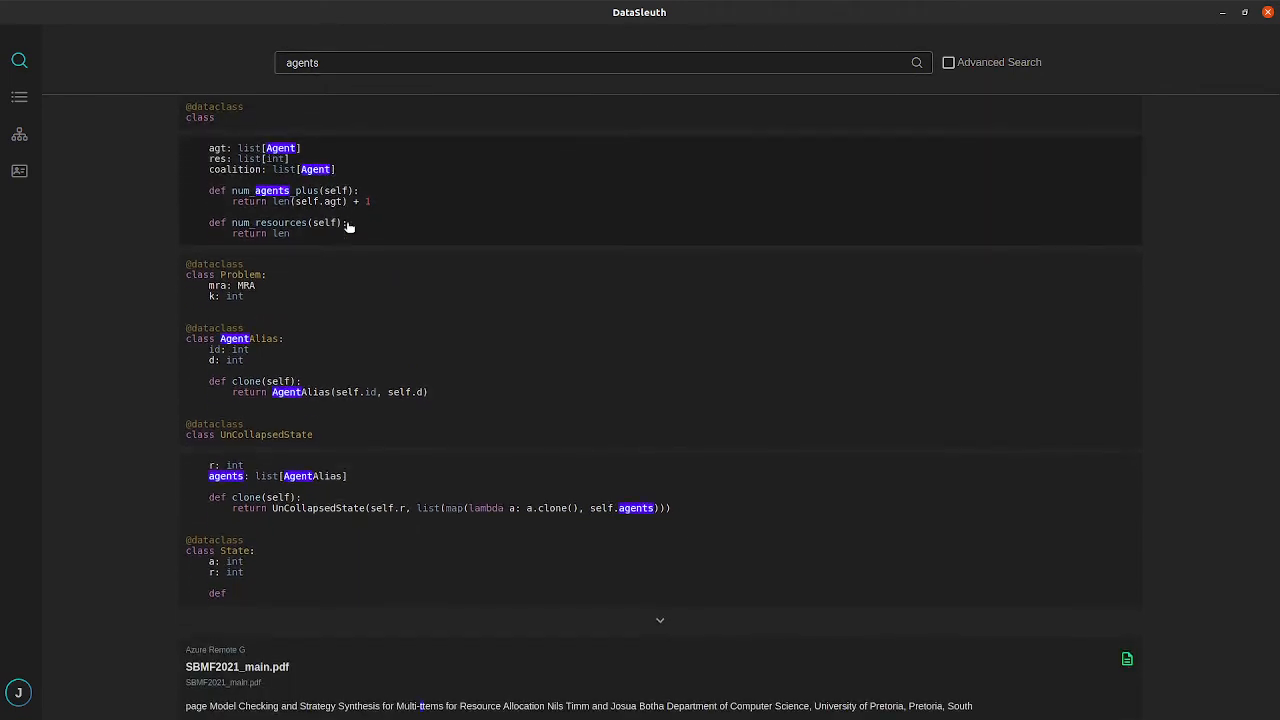
- Open the logic_encoding.py snippet containing num_agents_plus in the full-file preview and advance through the next three matches
click(315, 176)
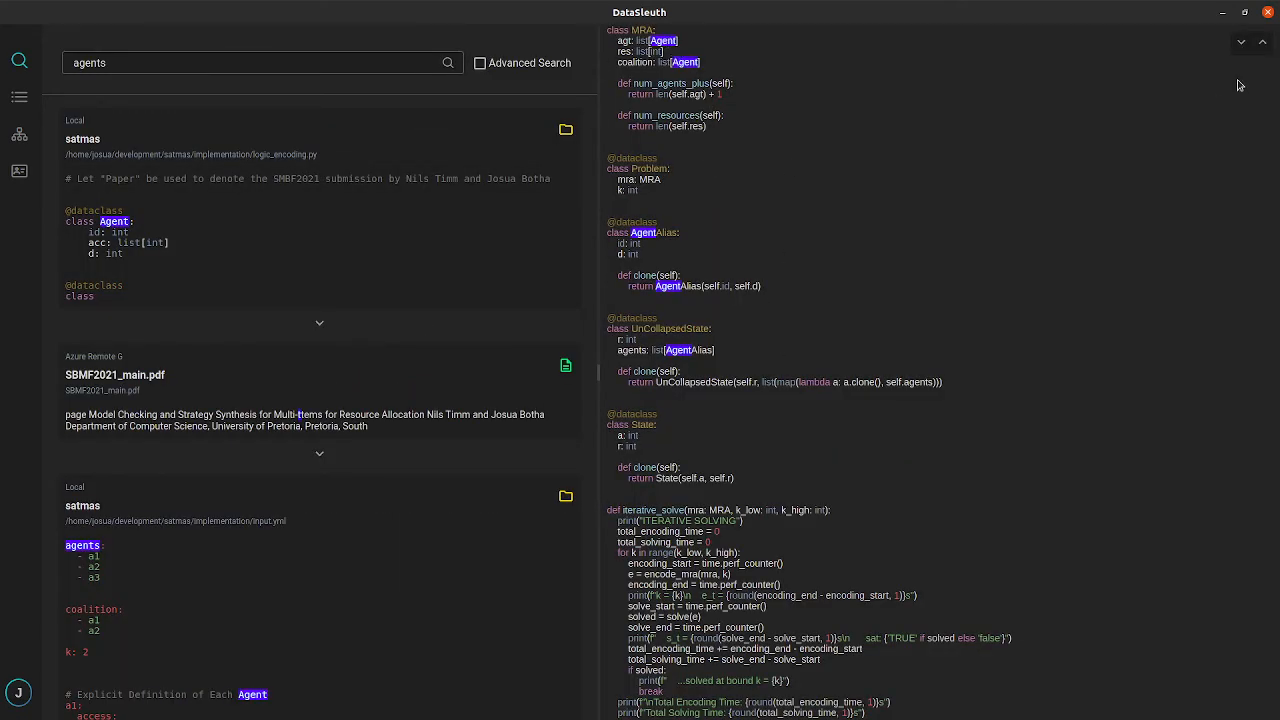
click(1242, 43)
click(1242, 43)
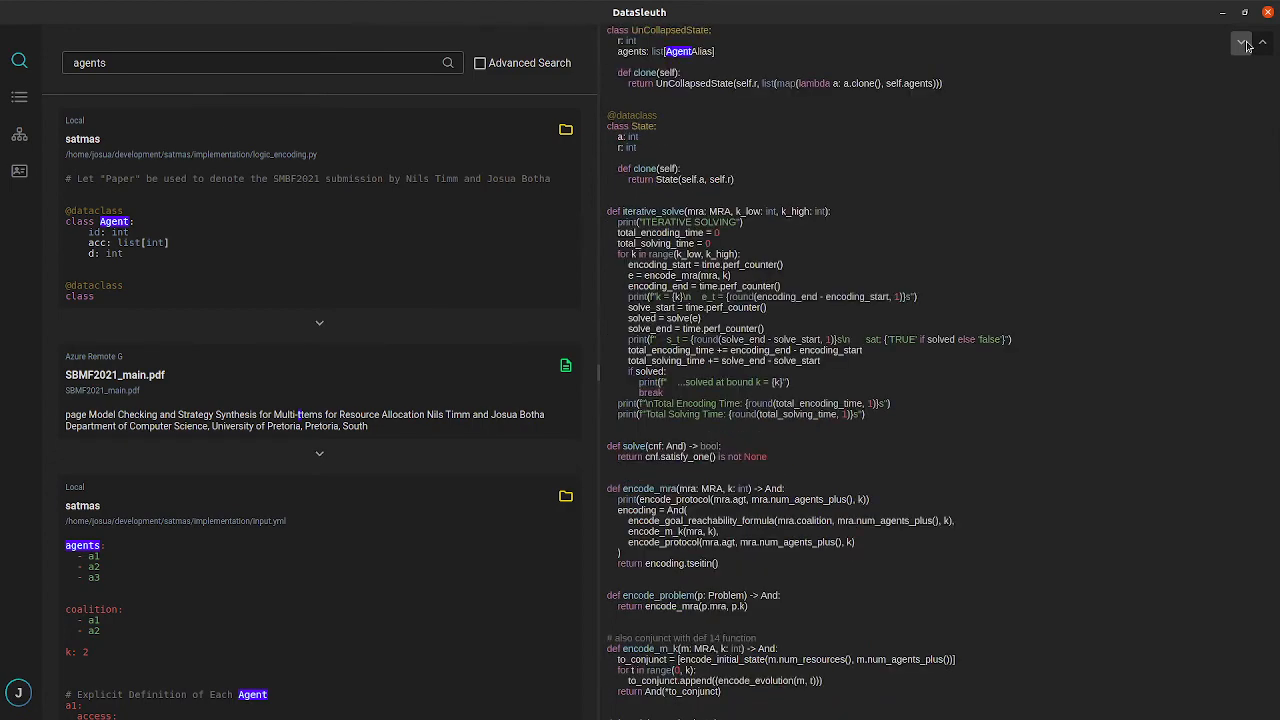
click(1246, 45)
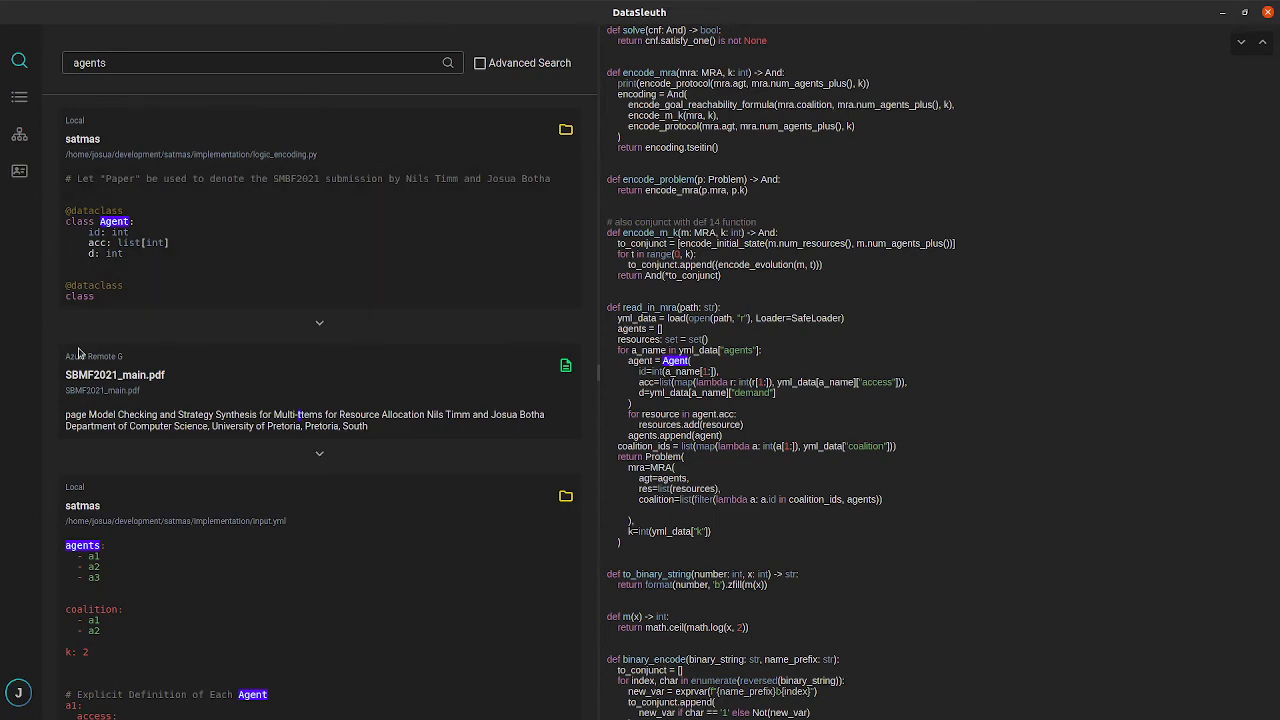
key(super)
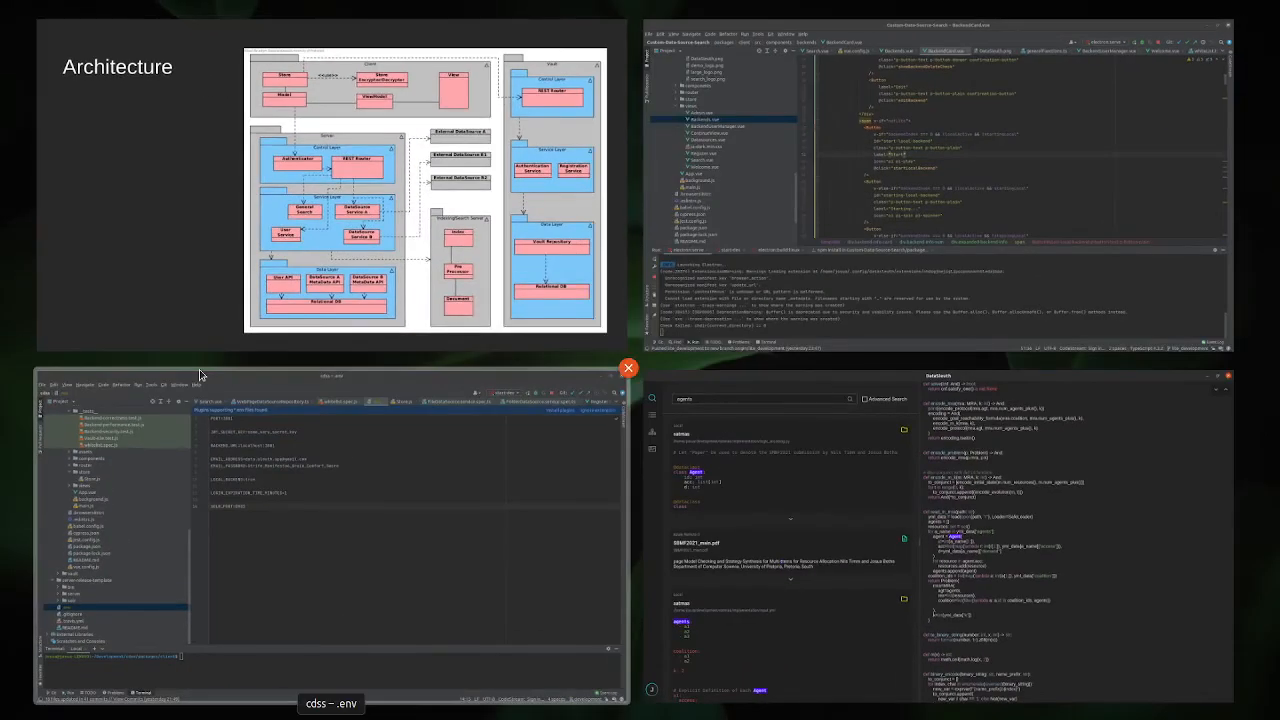
key(super)
- Preview the SBMF2021_main.pdf result and read through its text, and open the satmas input.yml match
scroll(367, 303, down, 1)
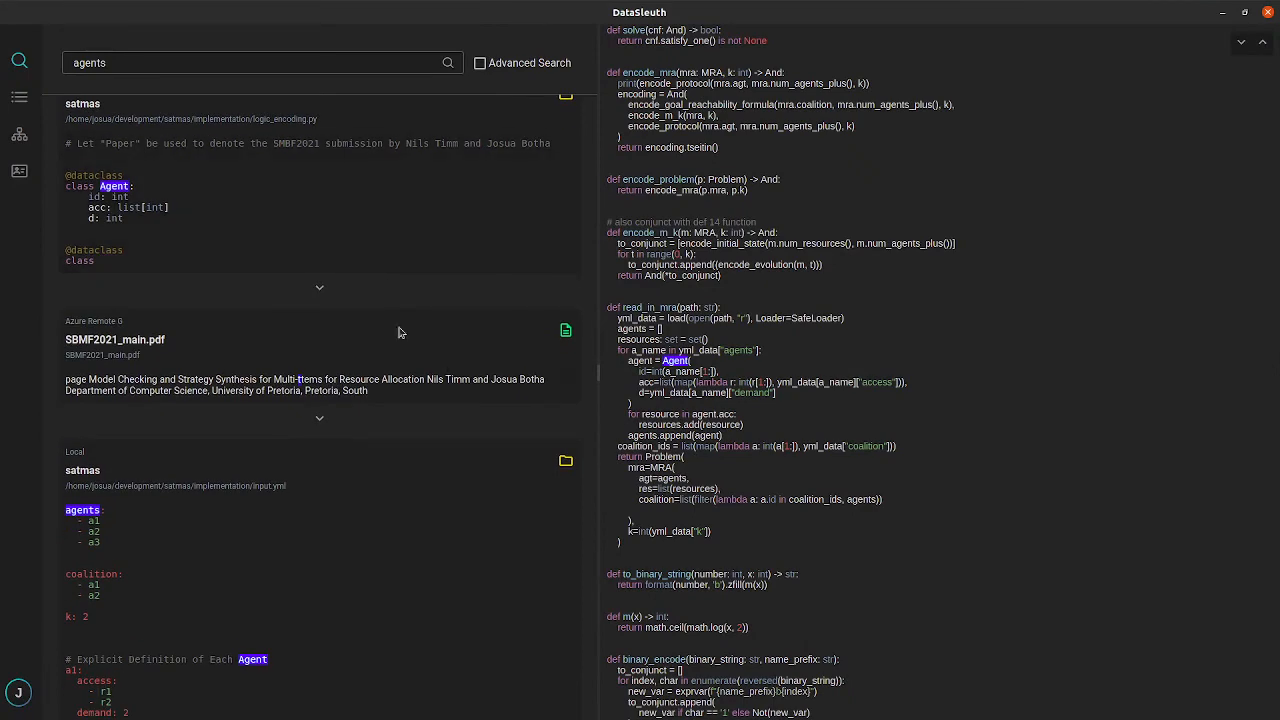
click(203, 388)
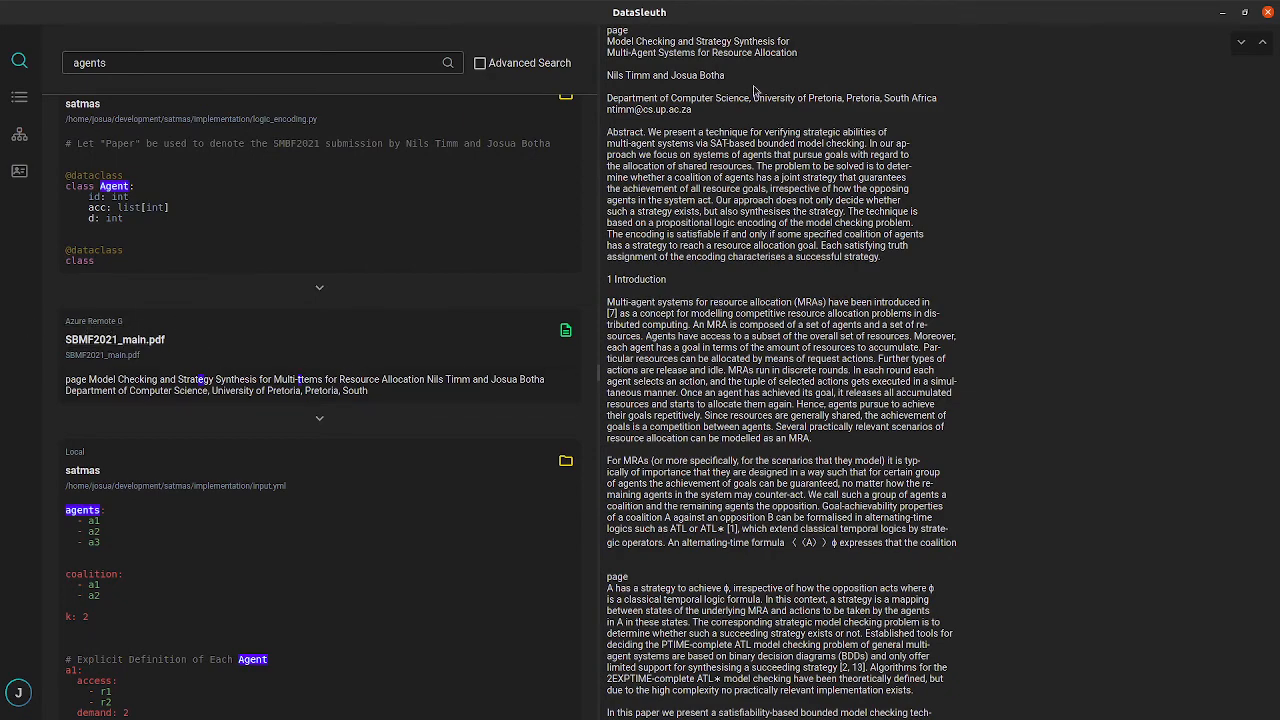
scroll(766, 287, down, 6)
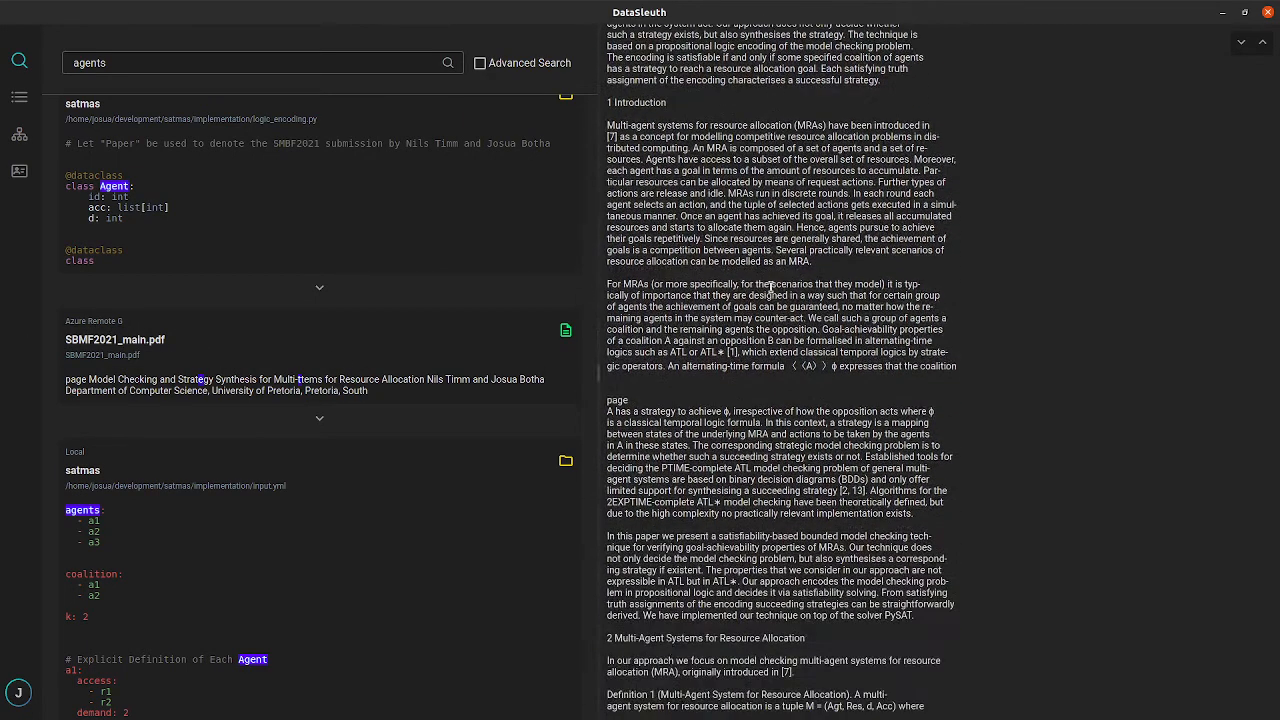
scroll(772, 292, down, 6)
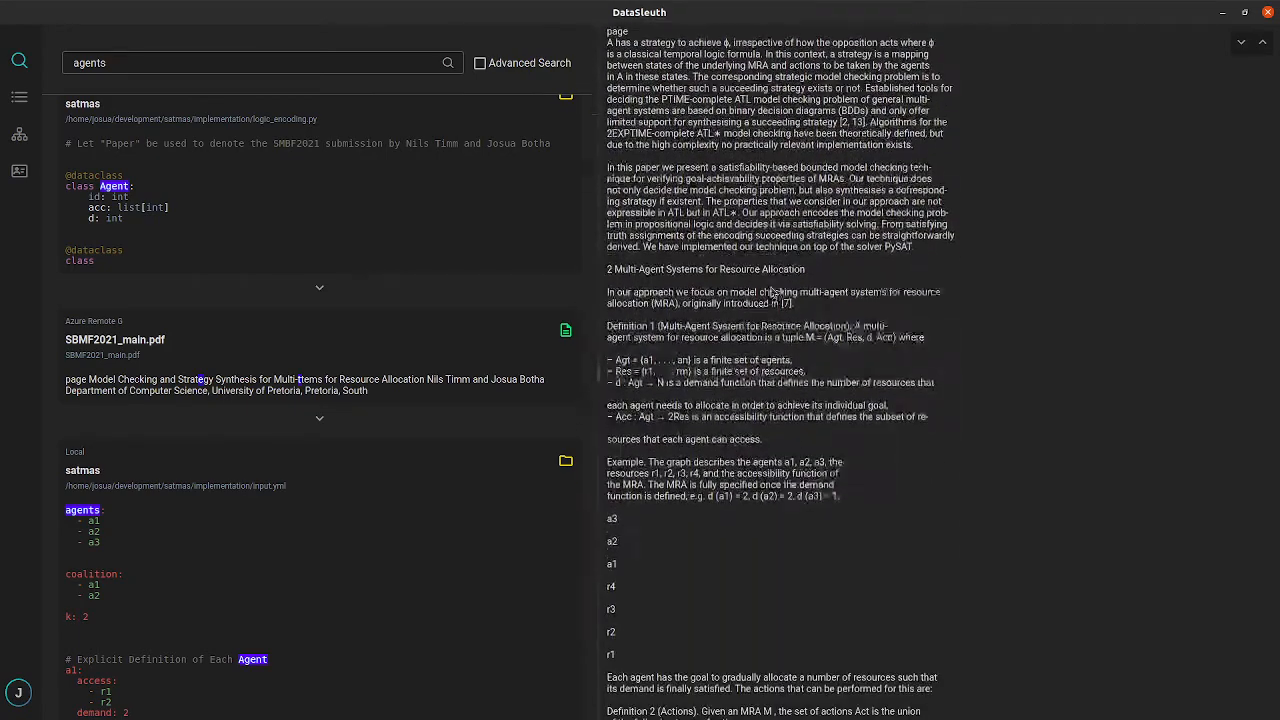
scroll(194, 429, down, 3)
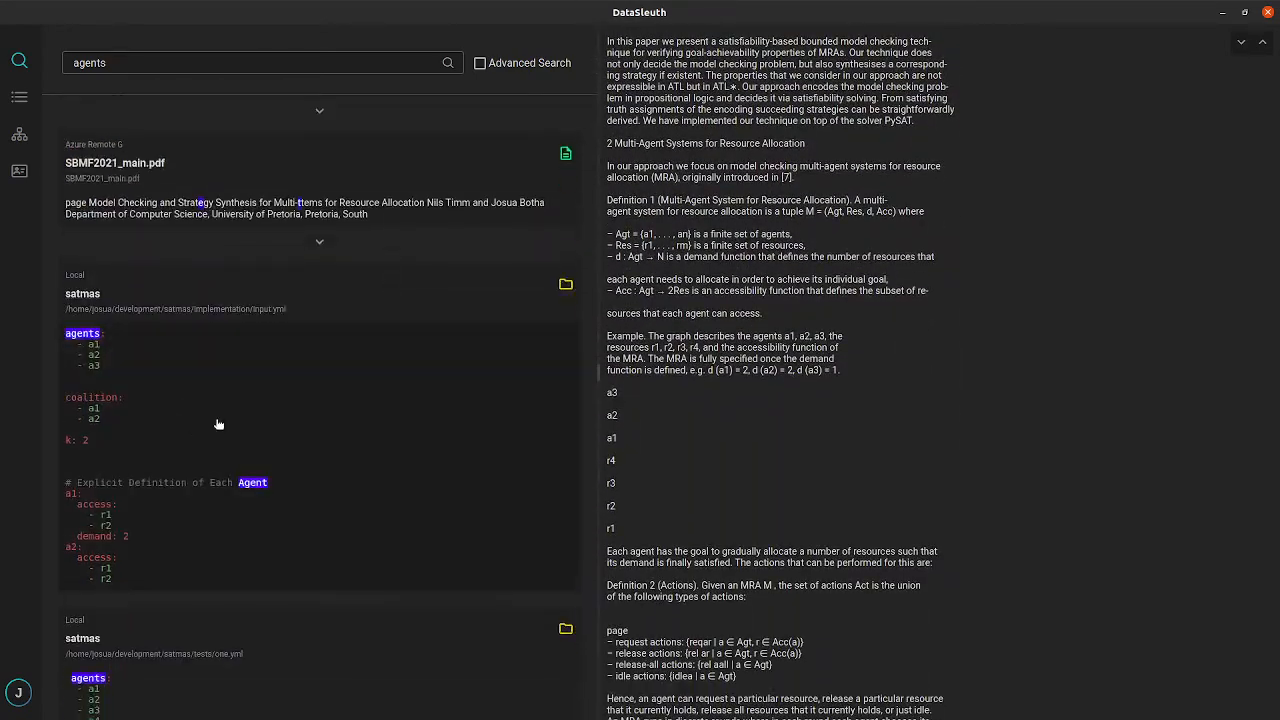
click(143, 394)
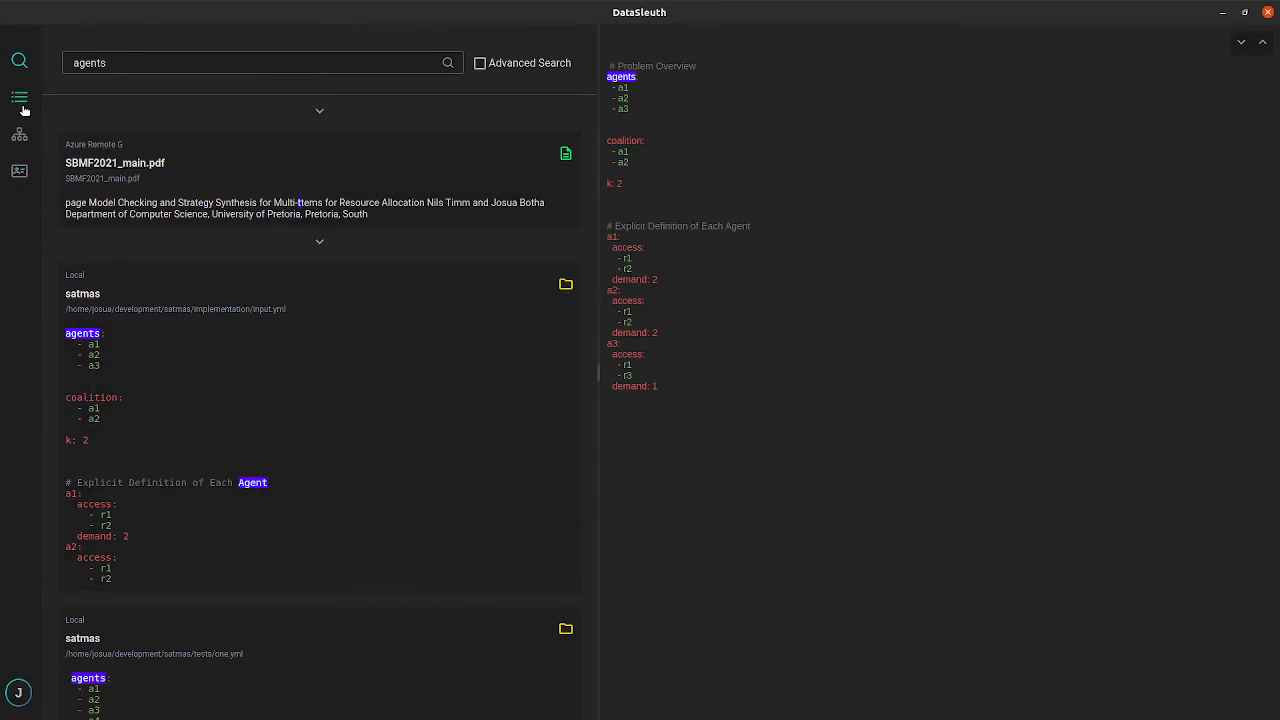
- Open user administration for the Azure Remote G backend and examine the Add User form and the actions offered for a selected Admin user
click(17, 174)
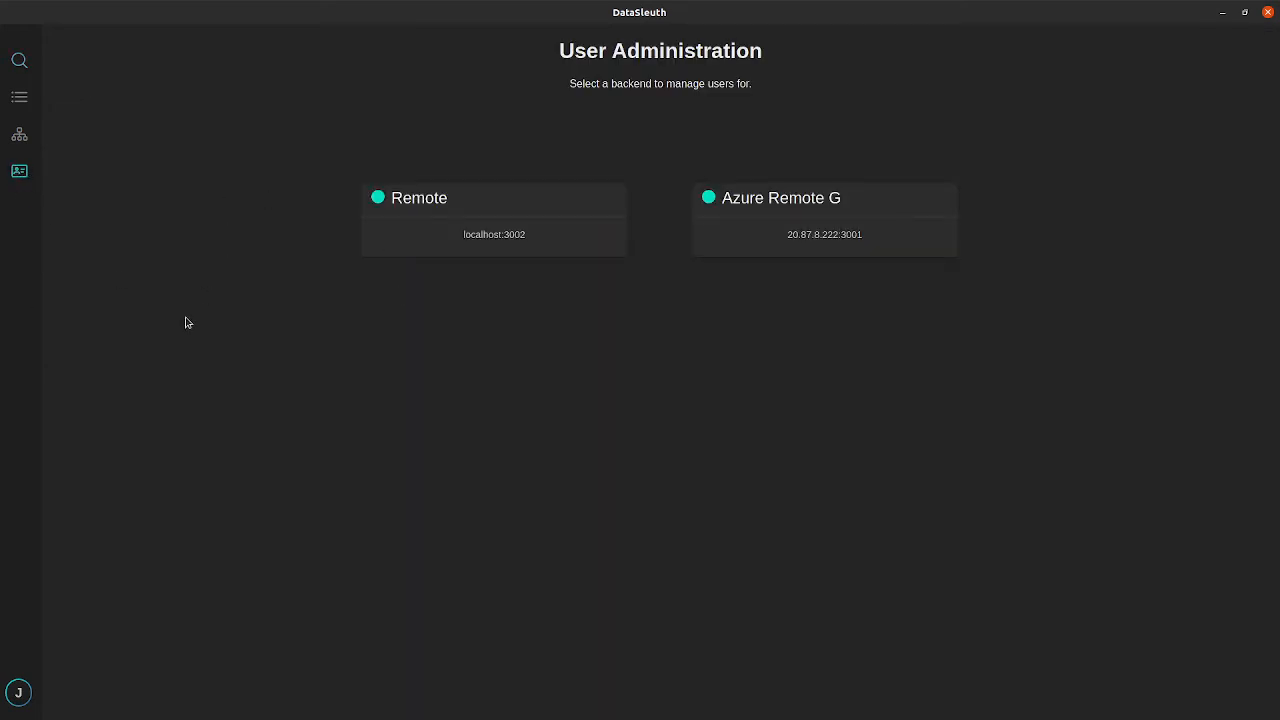
click(821, 230)
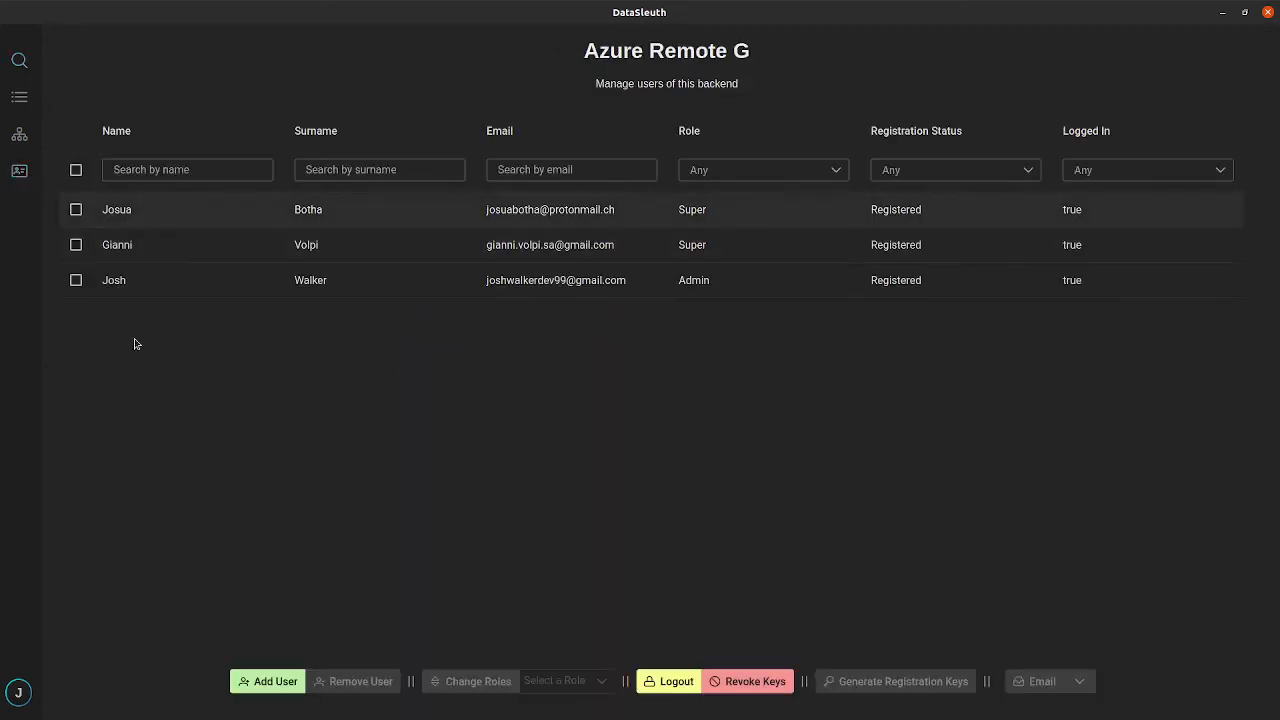
click(270, 681)
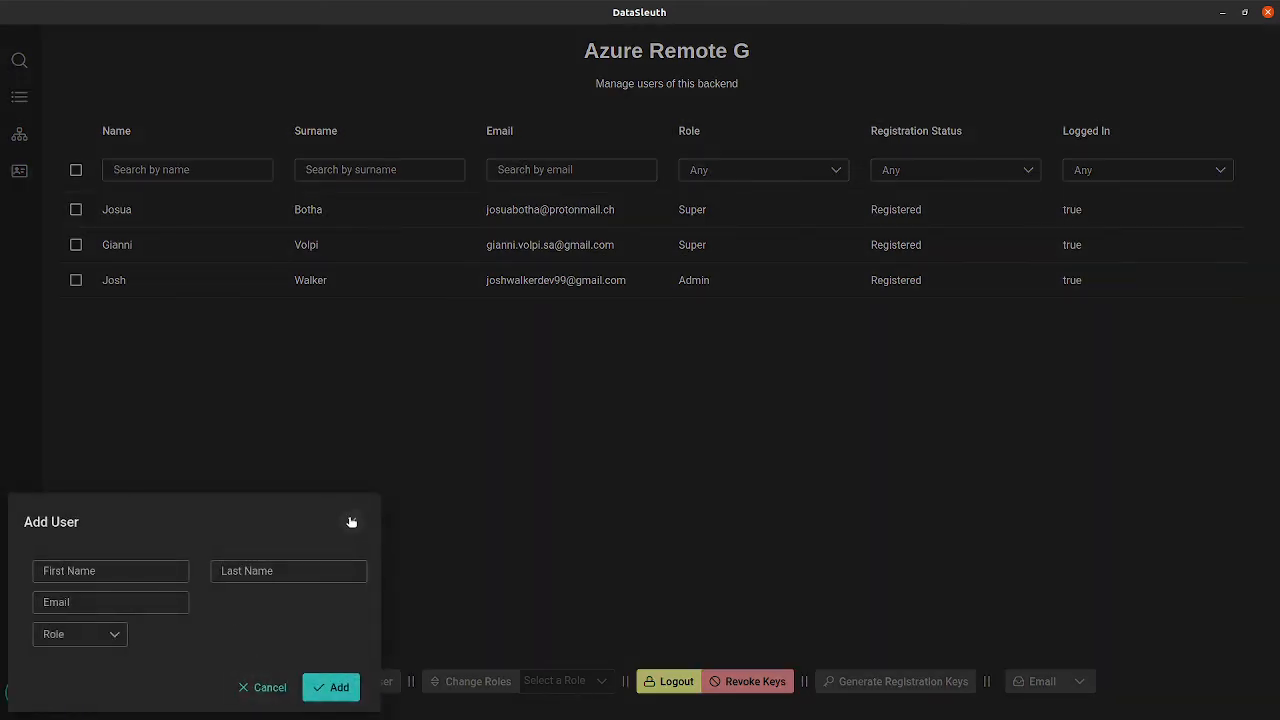
click(351, 521)
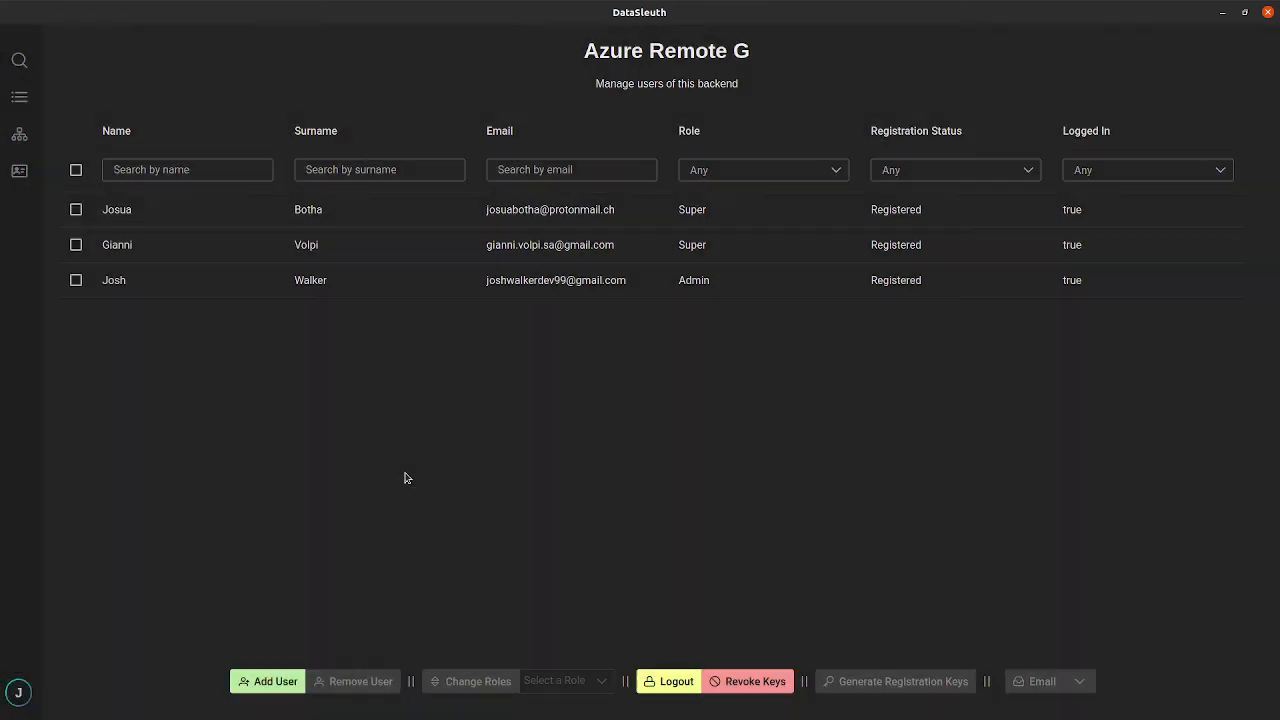
click(76, 280)
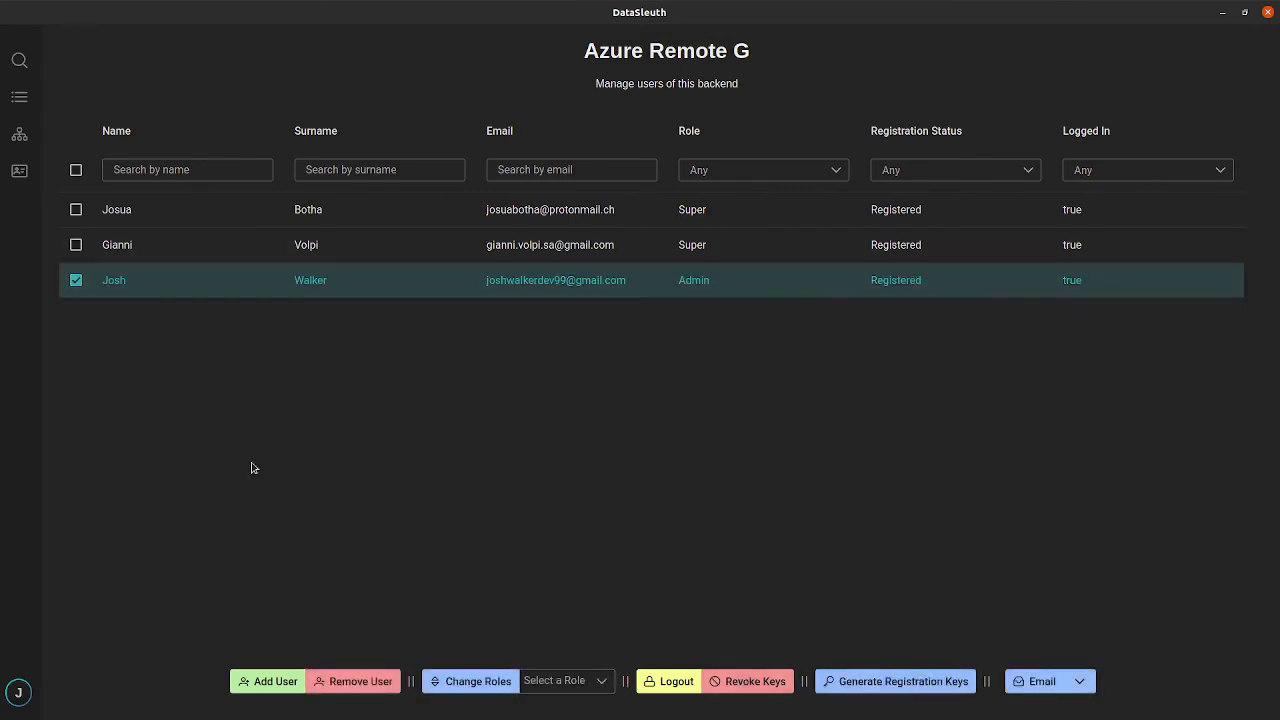
click(77, 280)
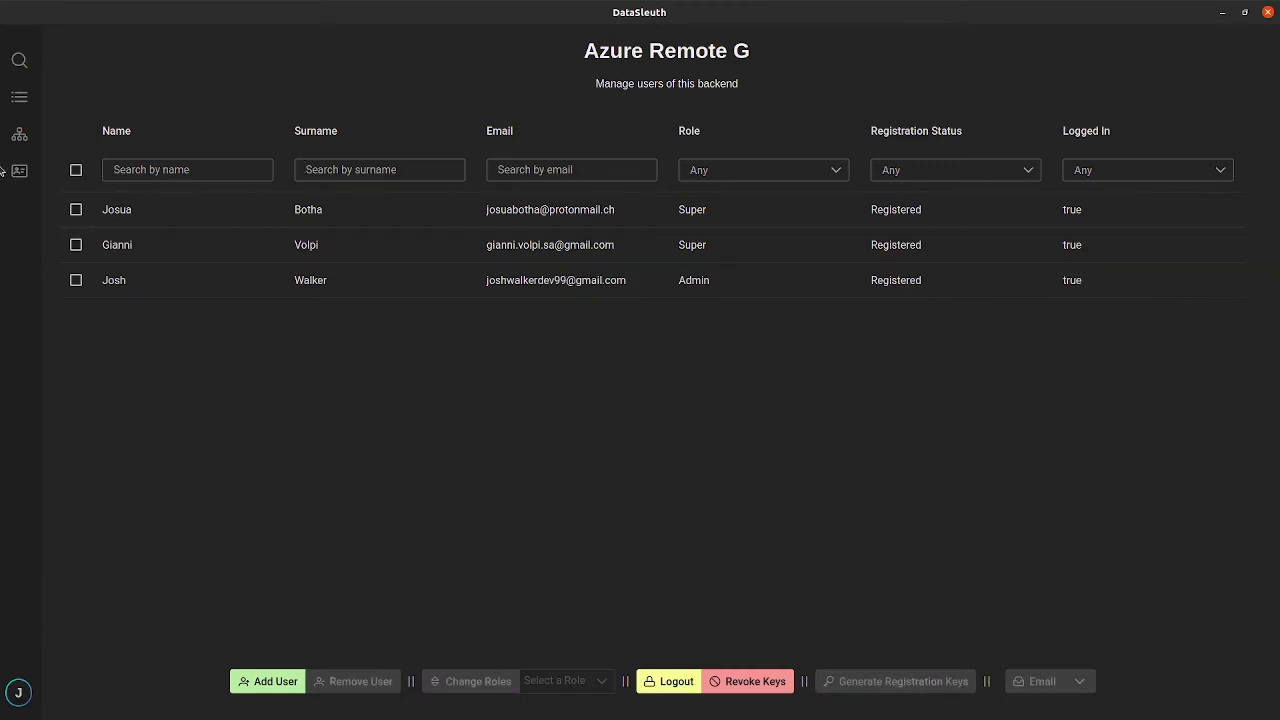
- Disable the Remote and Azure Remote G backends in the backend management page
click(18, 136)
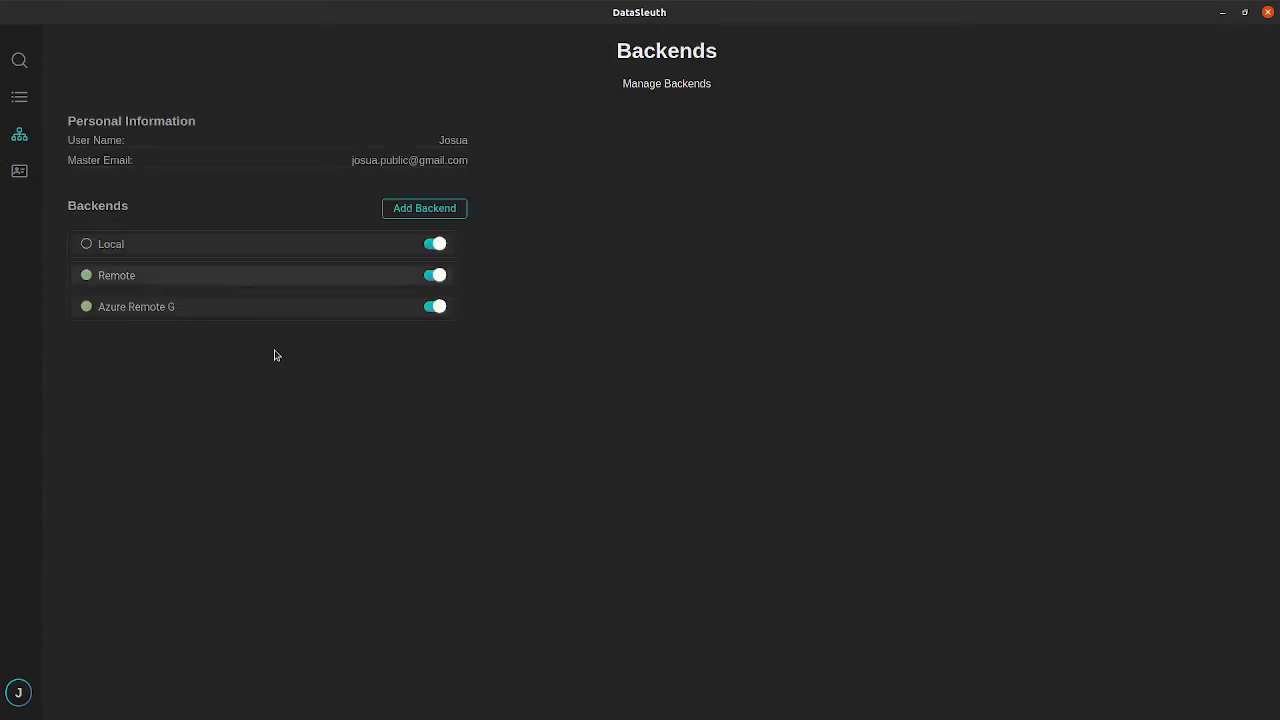
click(437, 276)
click(437, 307)
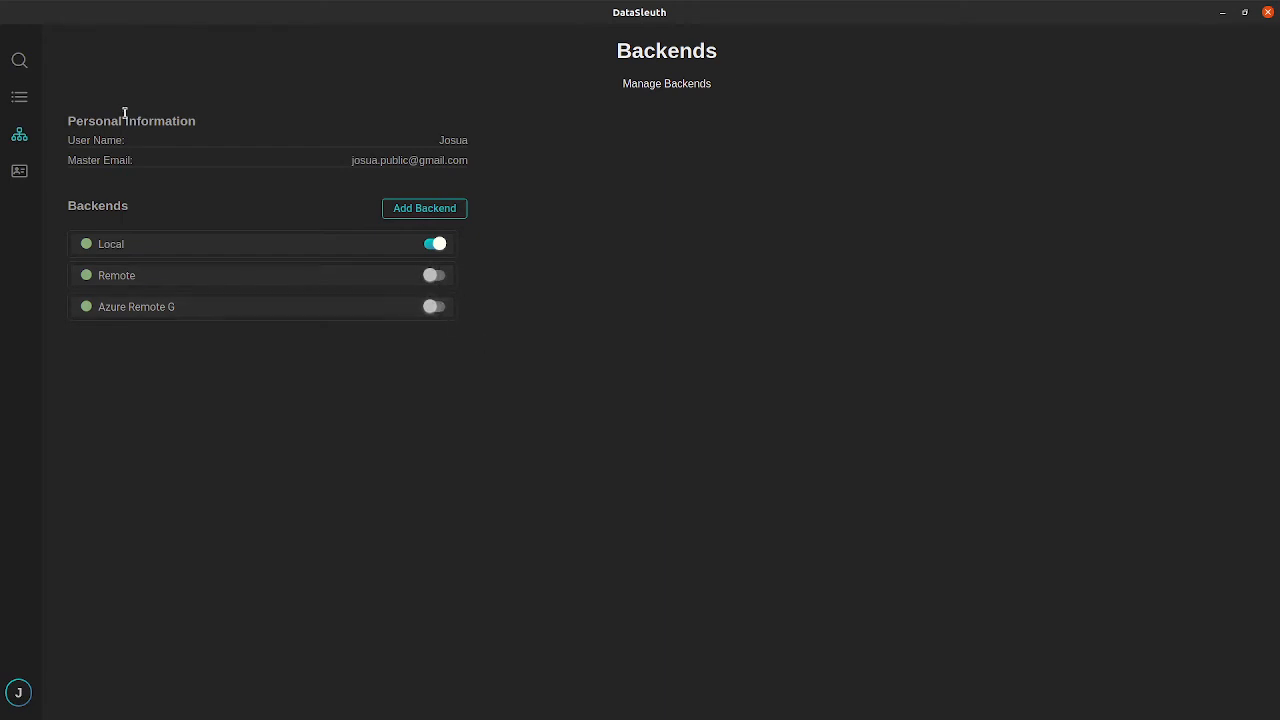
- Search for "agents" using only the Local backend and look through the results
click(20, 62)
text(agents)
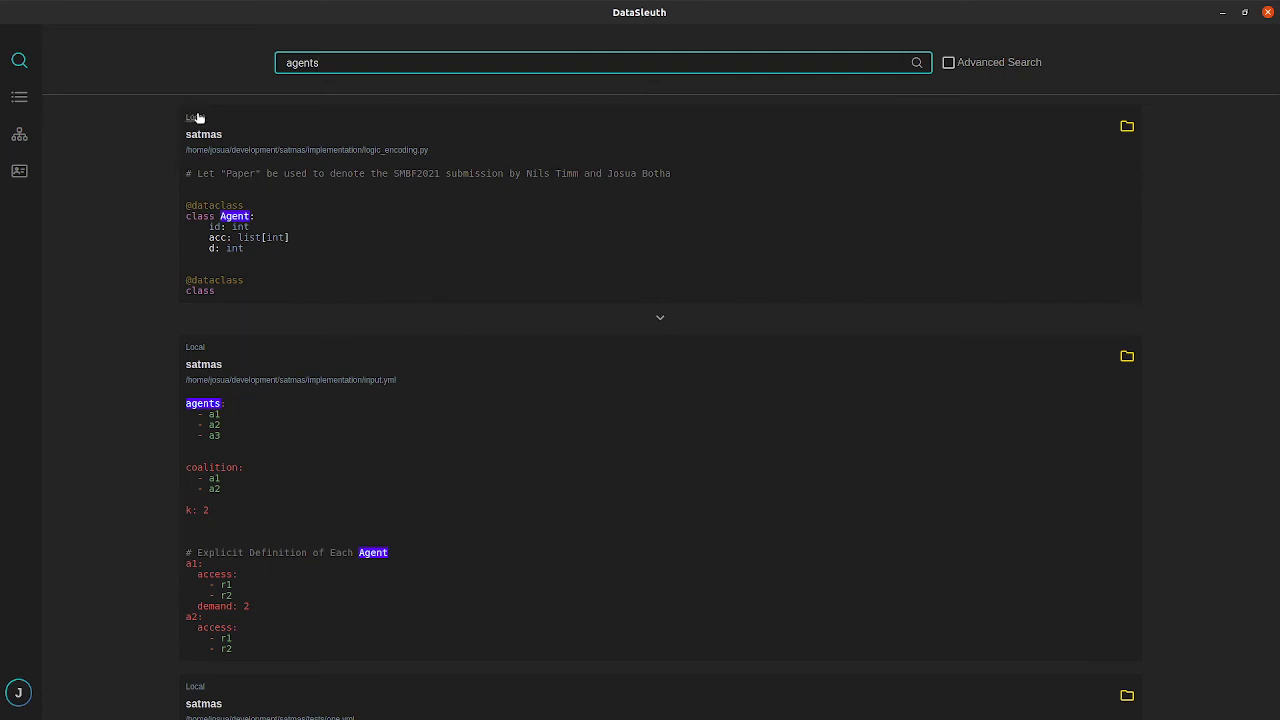
scroll(205, 260, down, 7)
scroll(240, 457, down, 4)
scroll(234, 434, up, 12)
- Enable the Remote backend again from the account's quick settings and close them
click(19, 692)
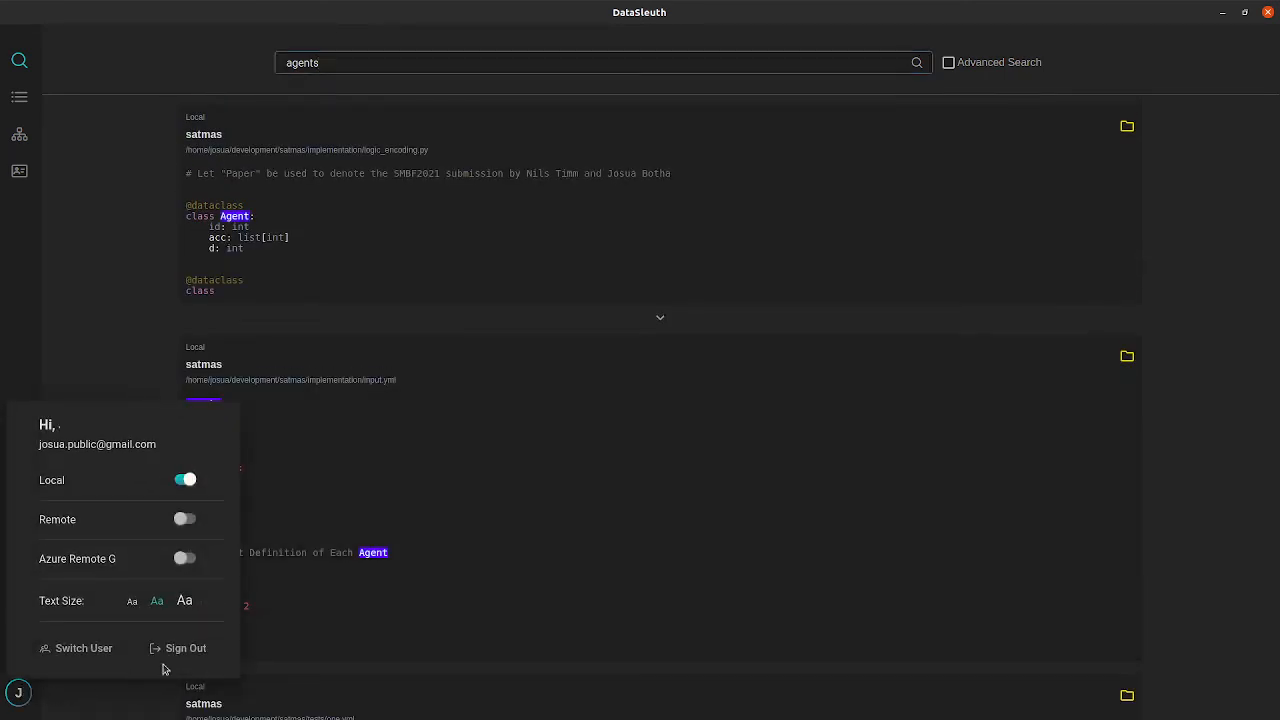
click(185, 519)
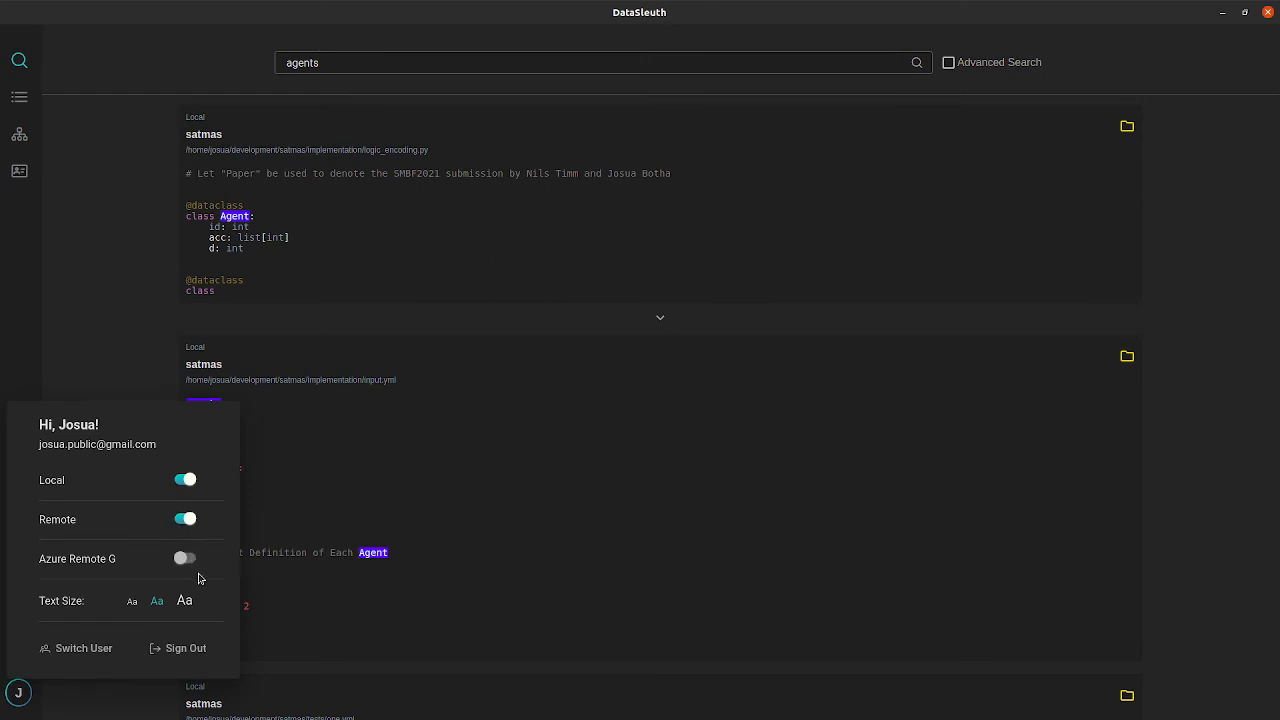
click(106, 308)
- Begin adding a Folder data source to the Local backend and review its search depth, ignore rules and optional tag settings
click(12, 96)
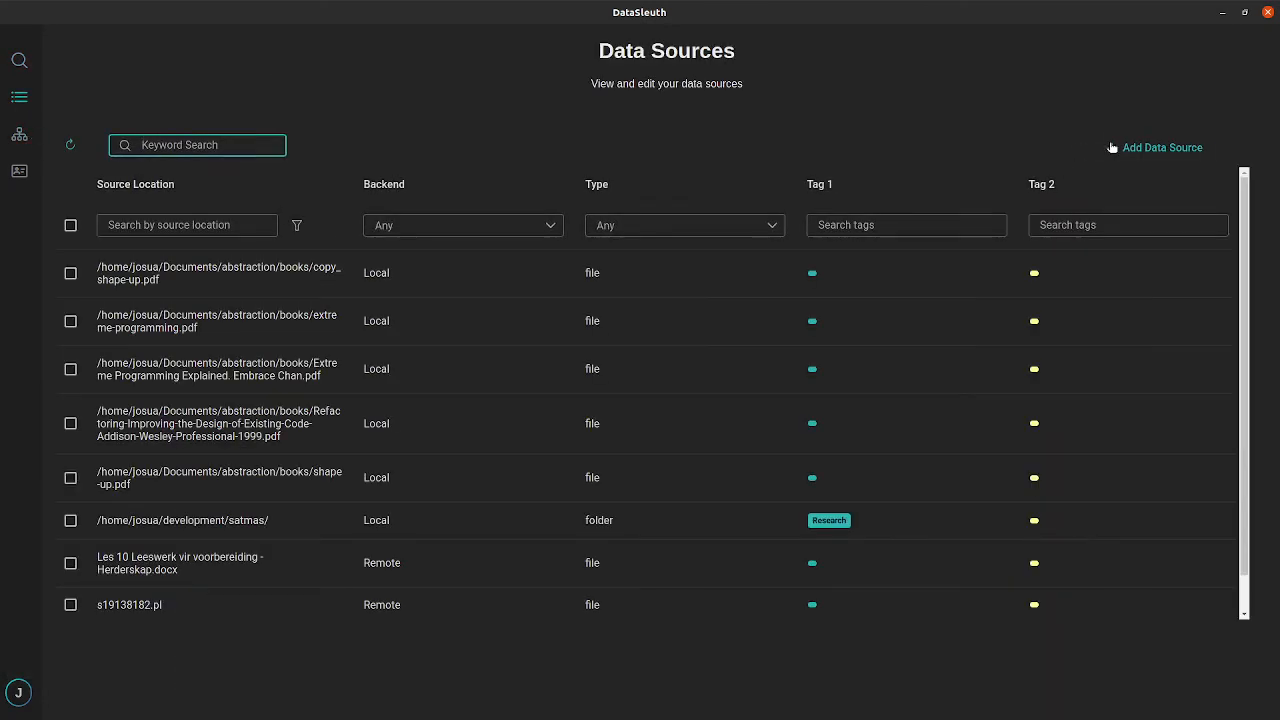
click(1141, 150)
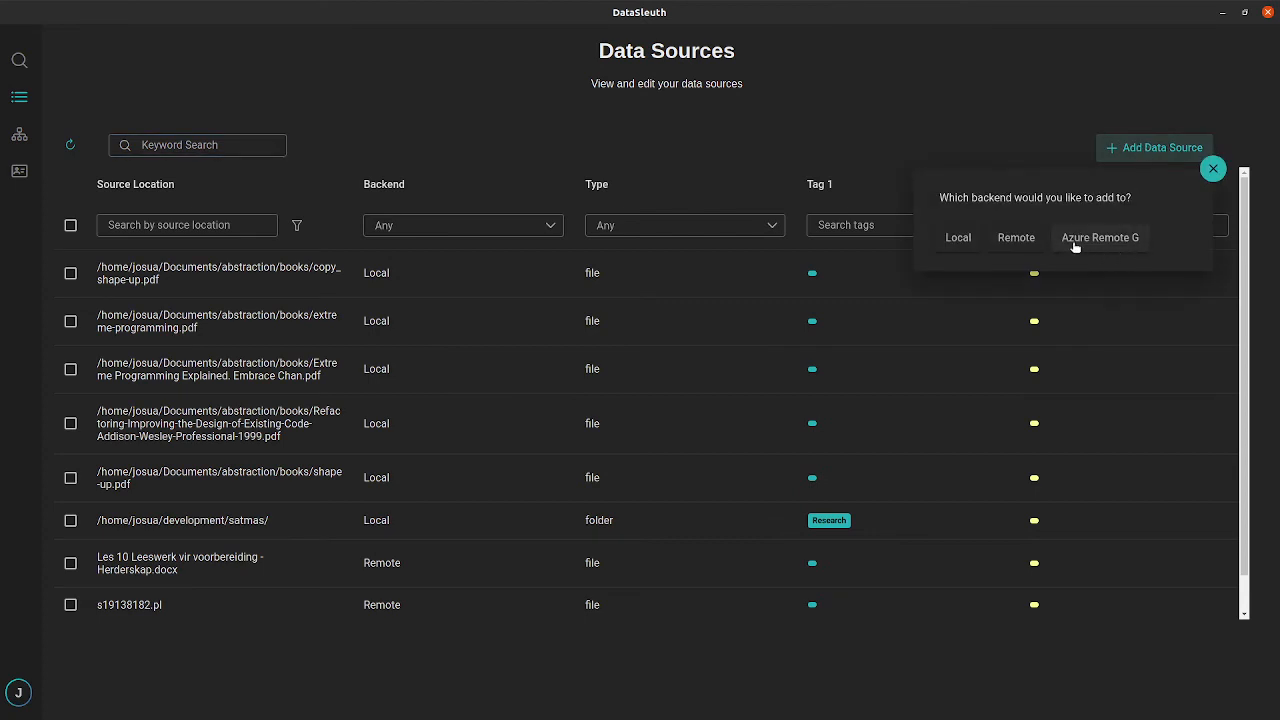
click(972, 242)
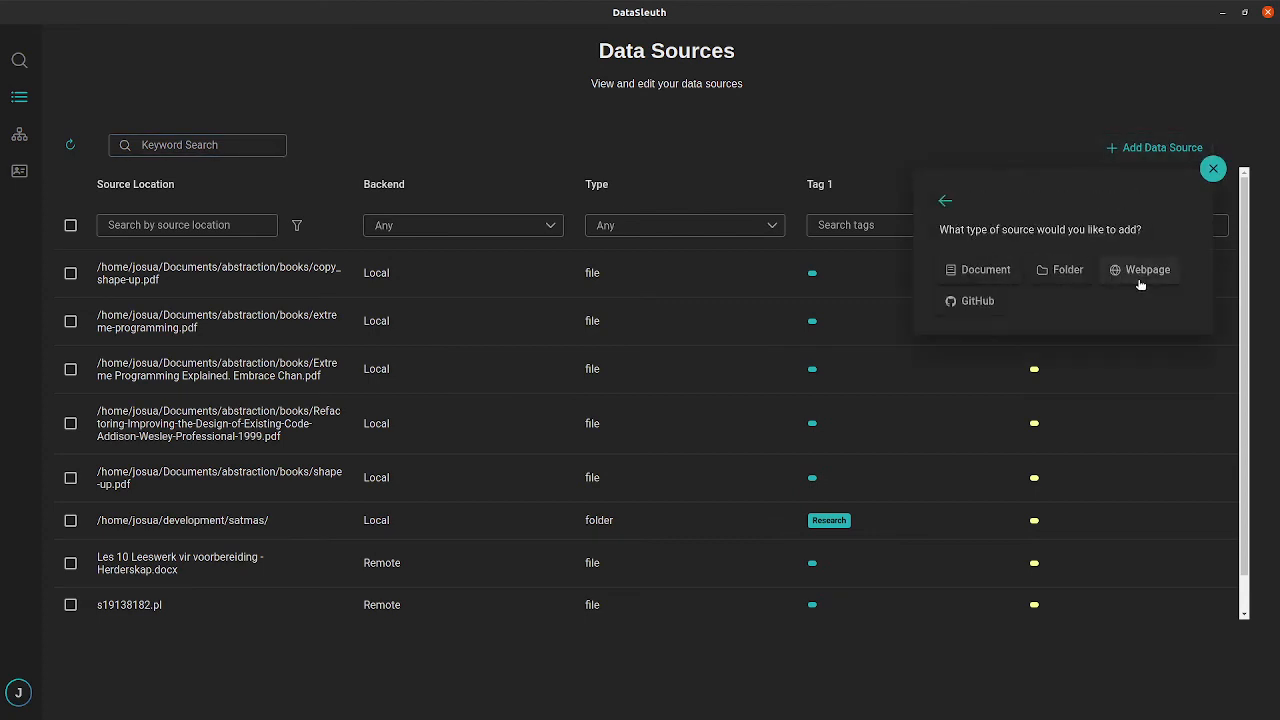
click(1070, 279)
scroll(1049, 418, down, 1)
scroll(1049, 418, down, 2)
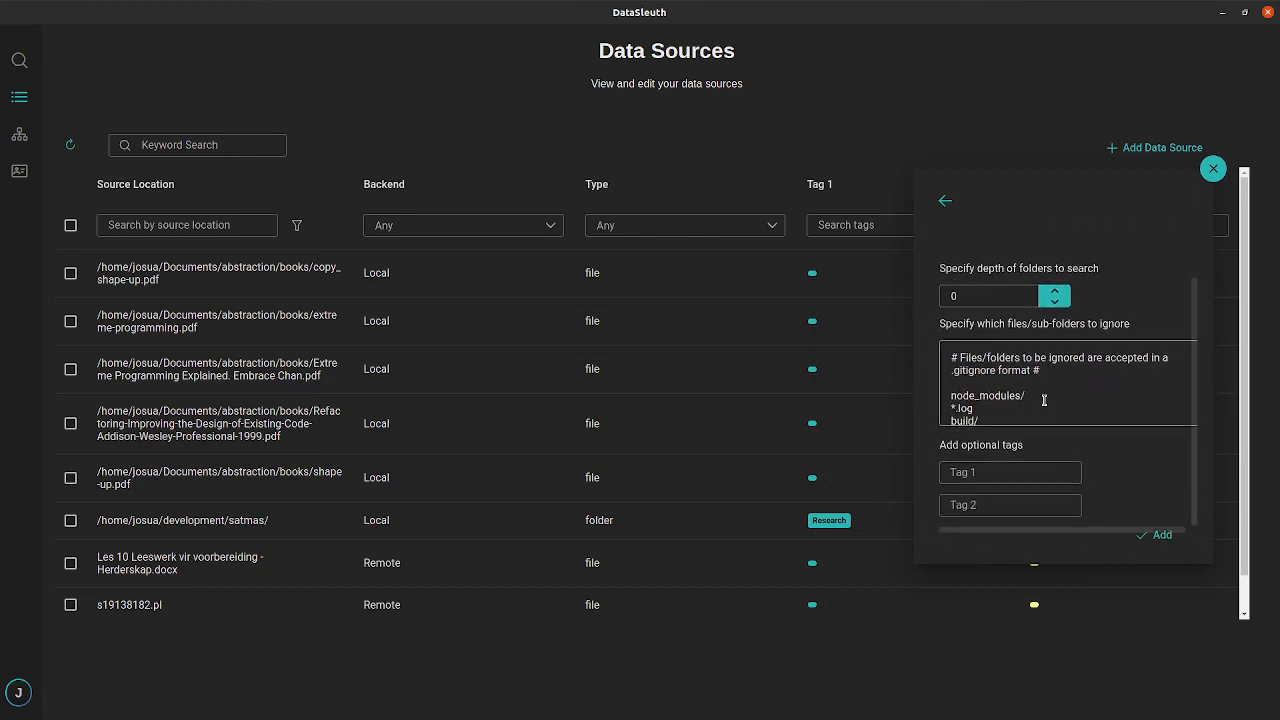
scroll(1035, 386, down, 1)
scroll(1035, 386, up, 4)
- Choose the burhg folder inside the home directory's Development folder as the folder to add as a data source
click(981, 260)
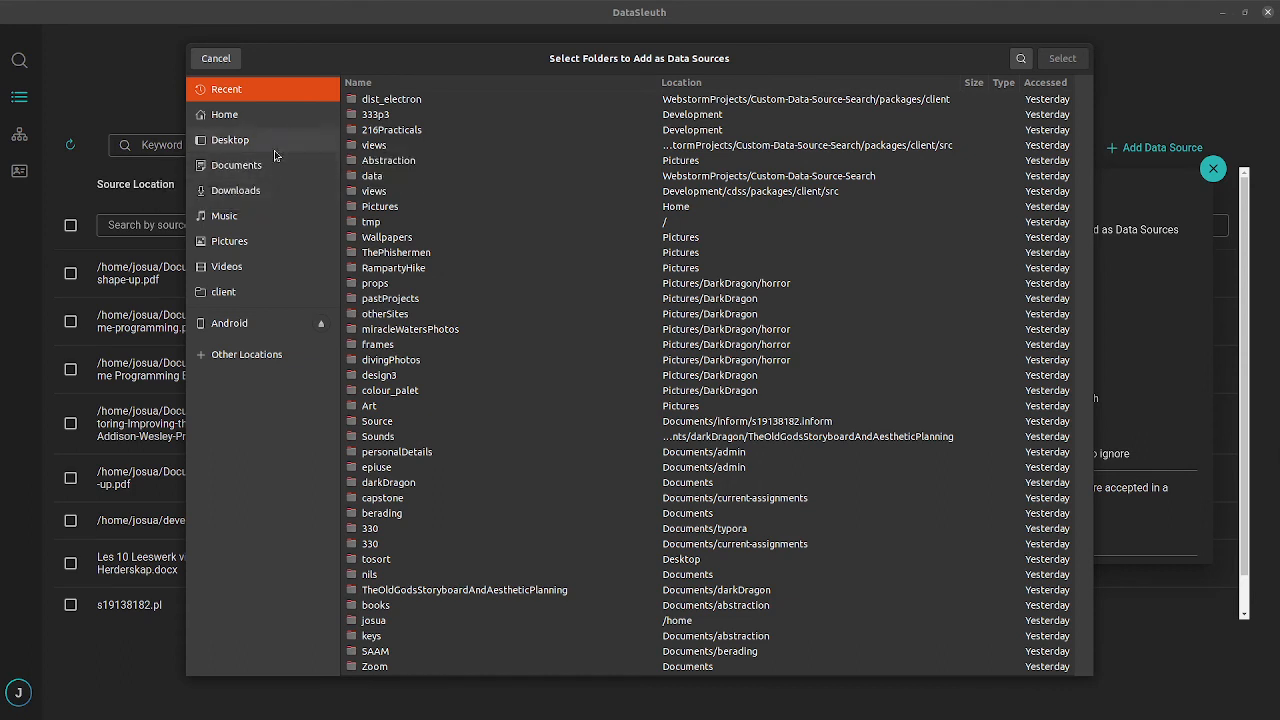
click(272, 137)
click(388, 89)
click(423, 148)
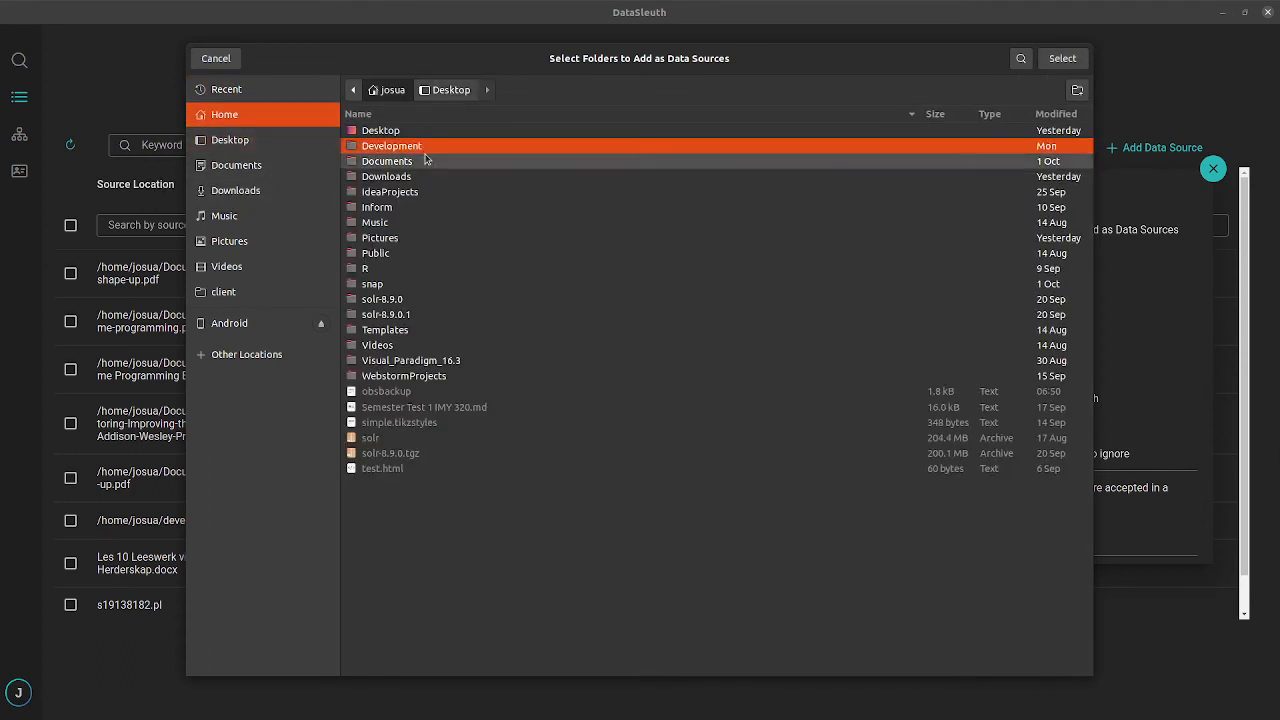
double_click(428, 148)
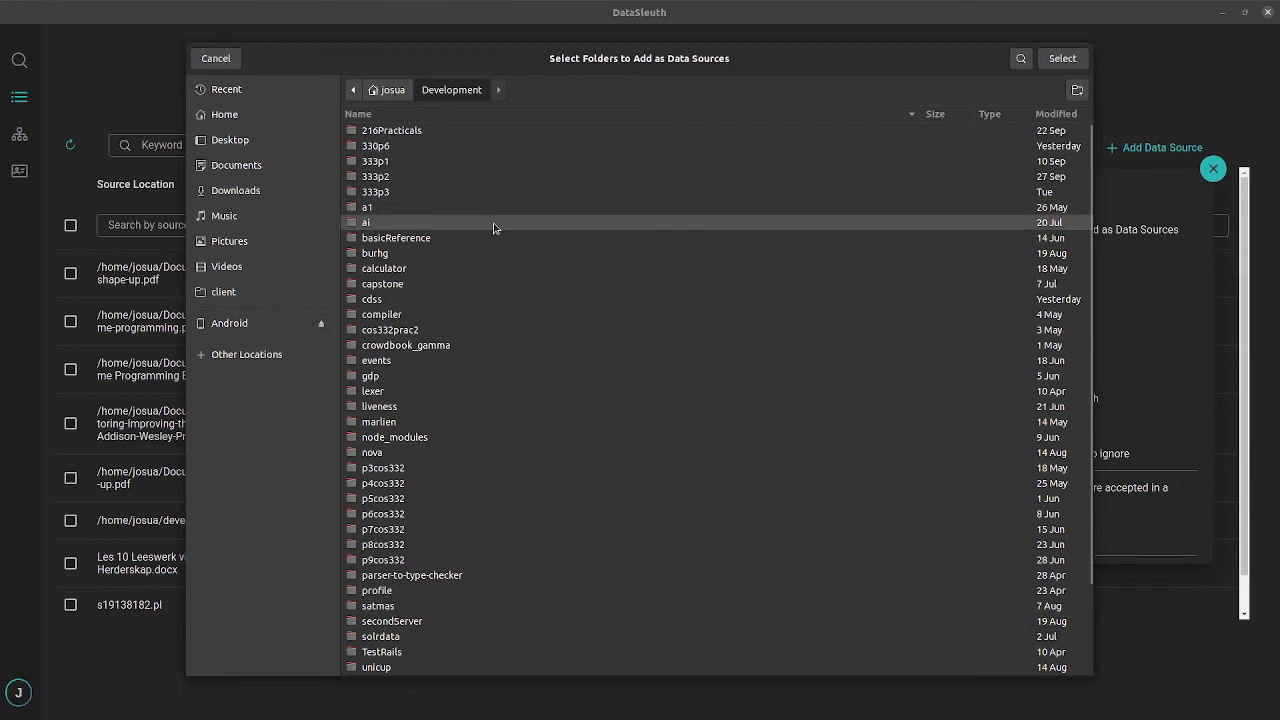
click(444, 255)
click(1062, 58)
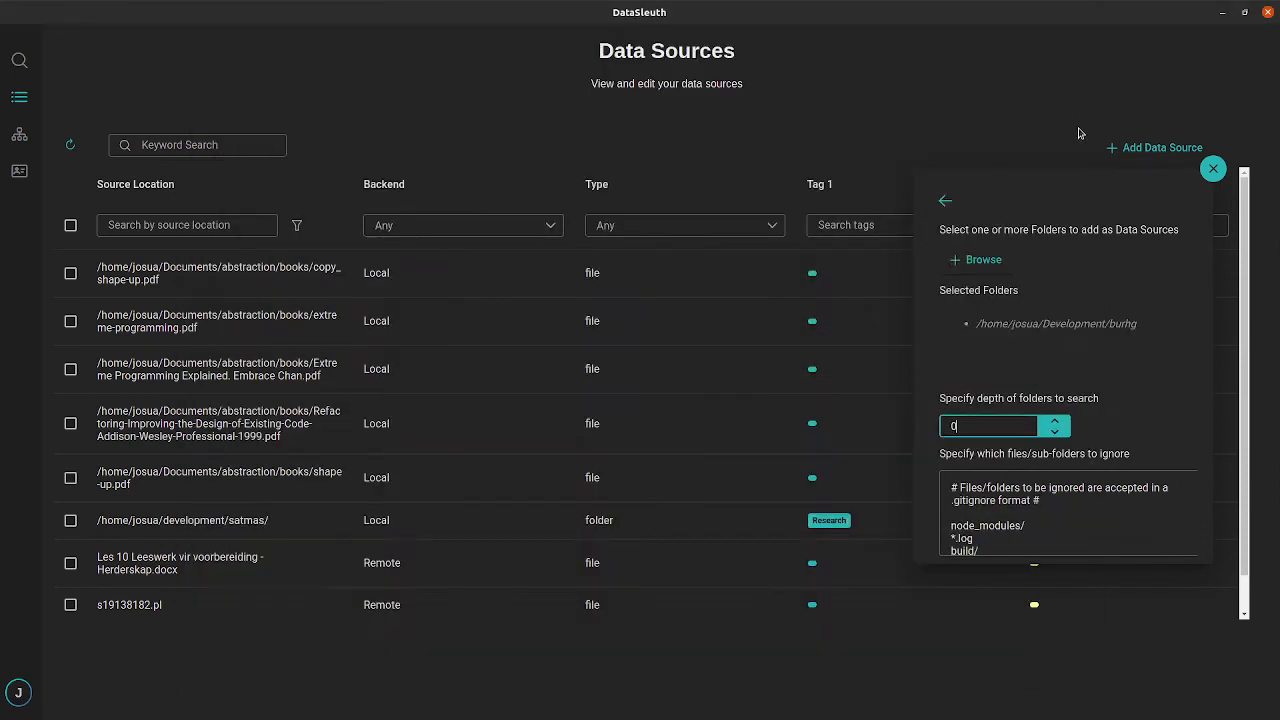
- Set the new folder source's first tag to "Demo", add the source, and check the data source list
scroll(1047, 366, down, 3)
scroll(1070, 410, down, 1)
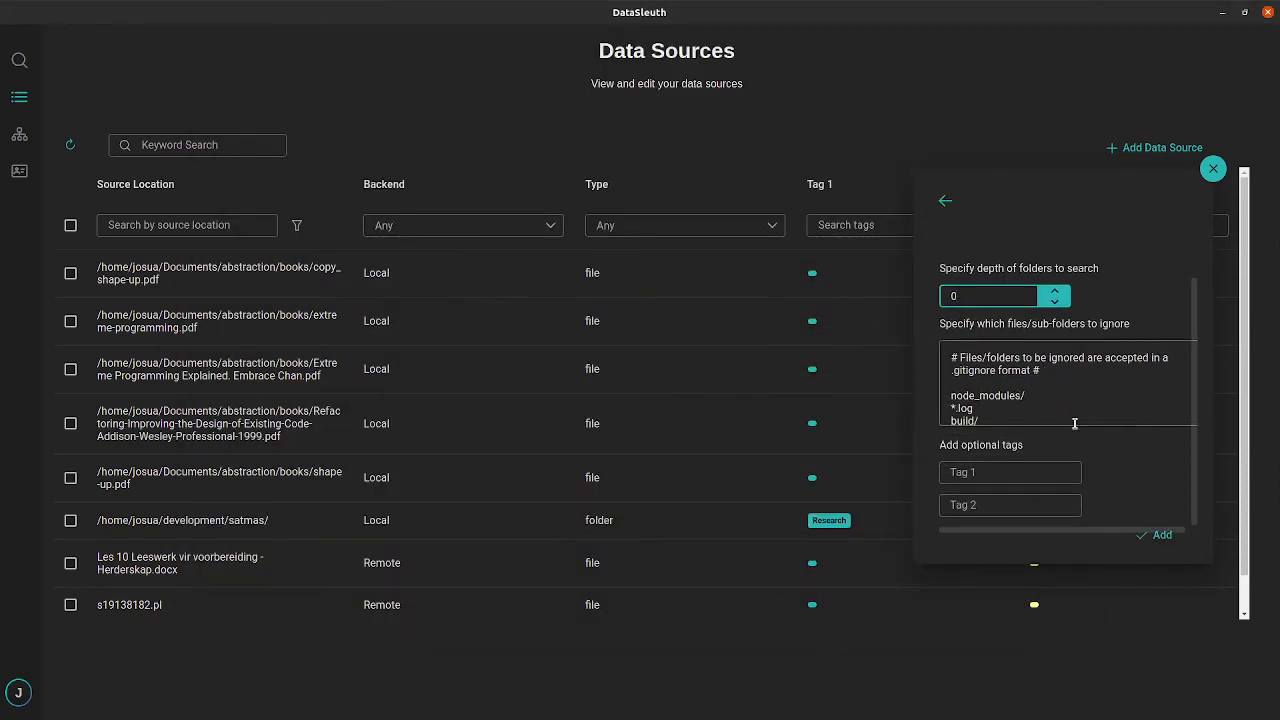
click(1039, 470)
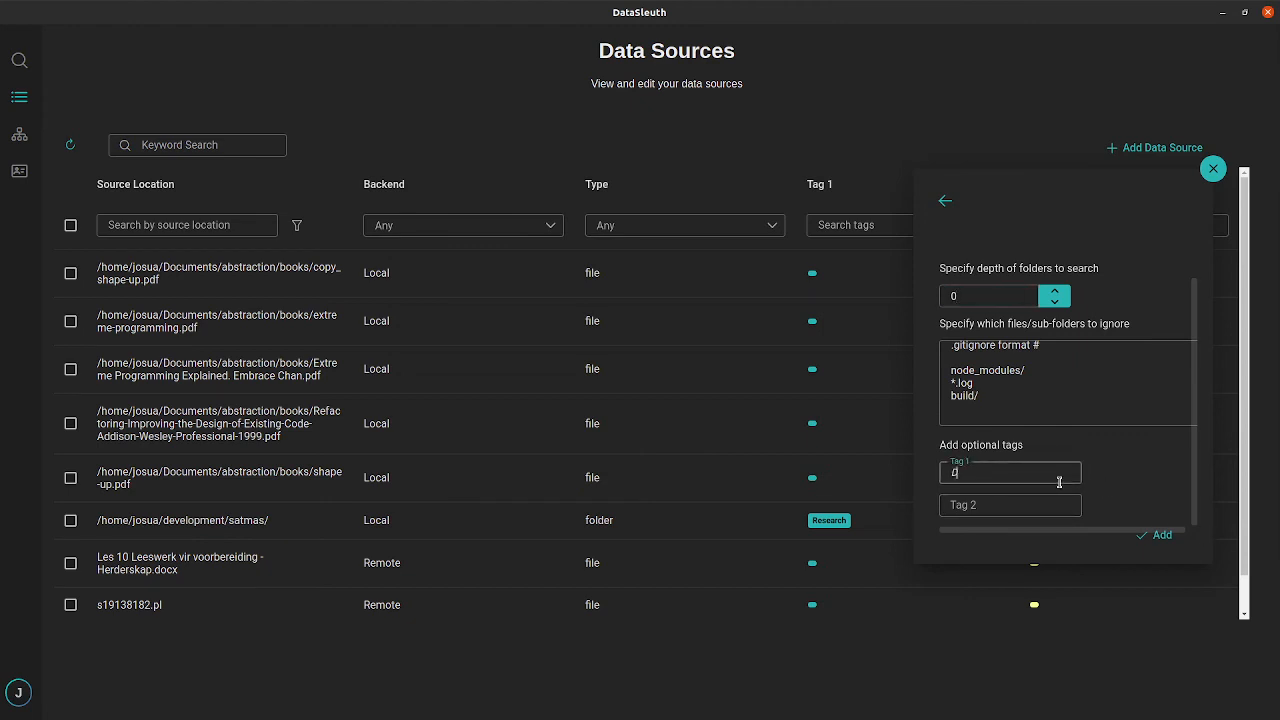
click(1160, 535)
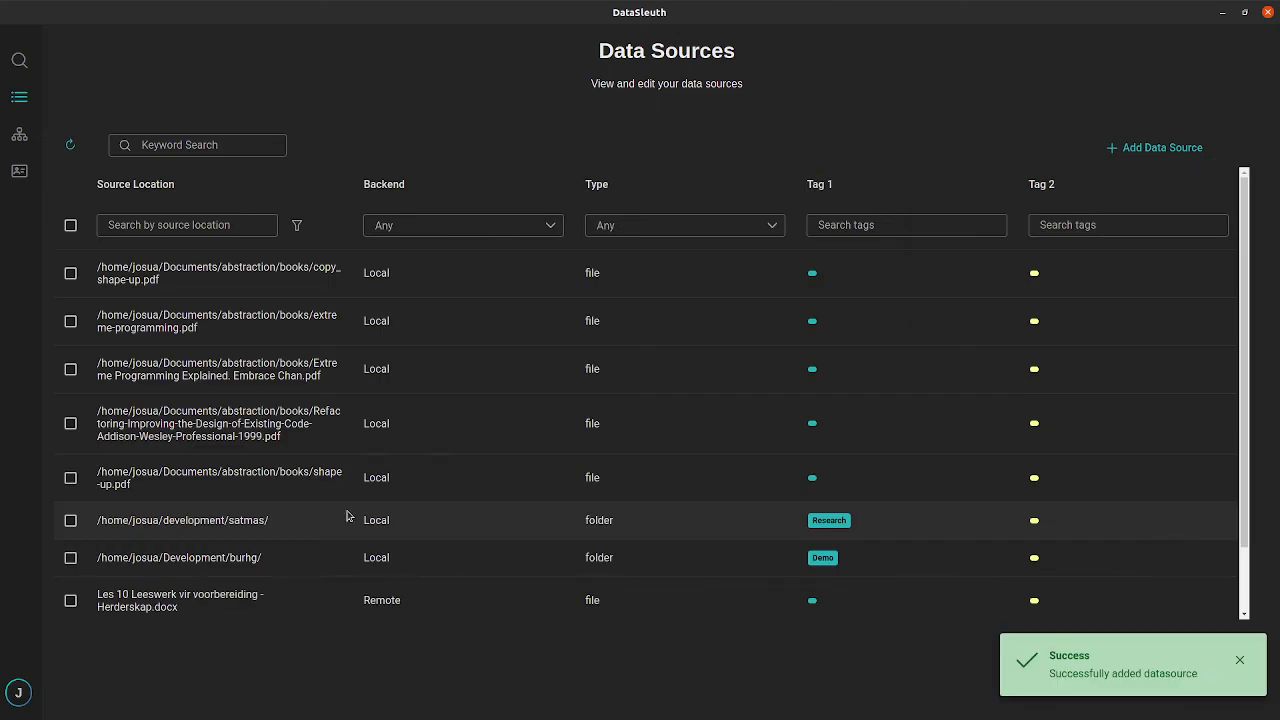
scroll(314, 517, down, 3)
scroll(314, 517, up, 3)
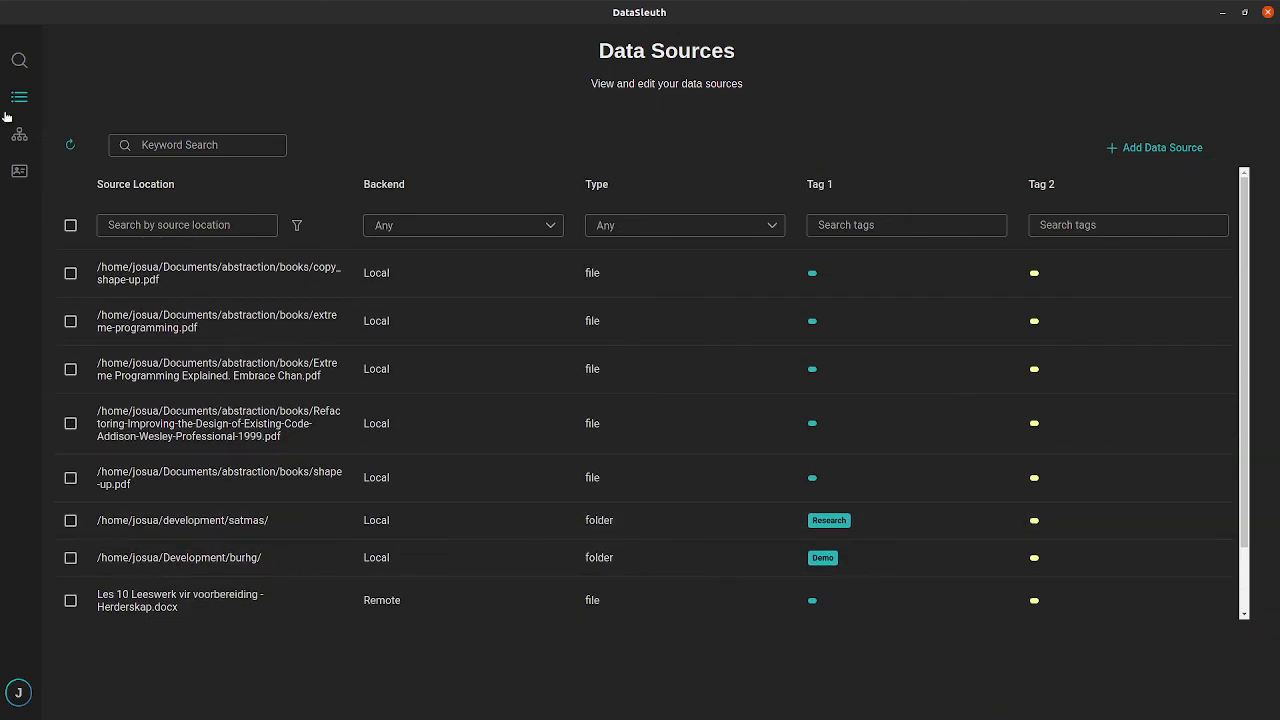
- Search the enabled backends for "for" and look through the file and folder results
click(20, 62)
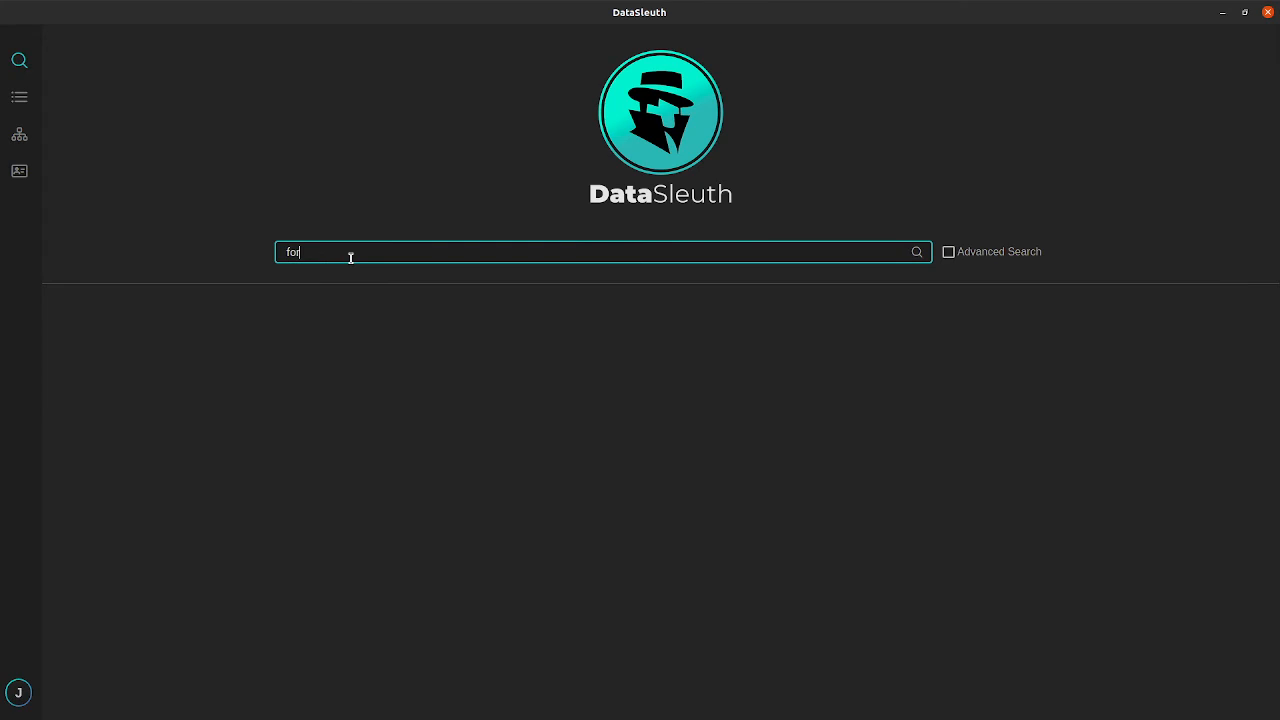
key(Return)
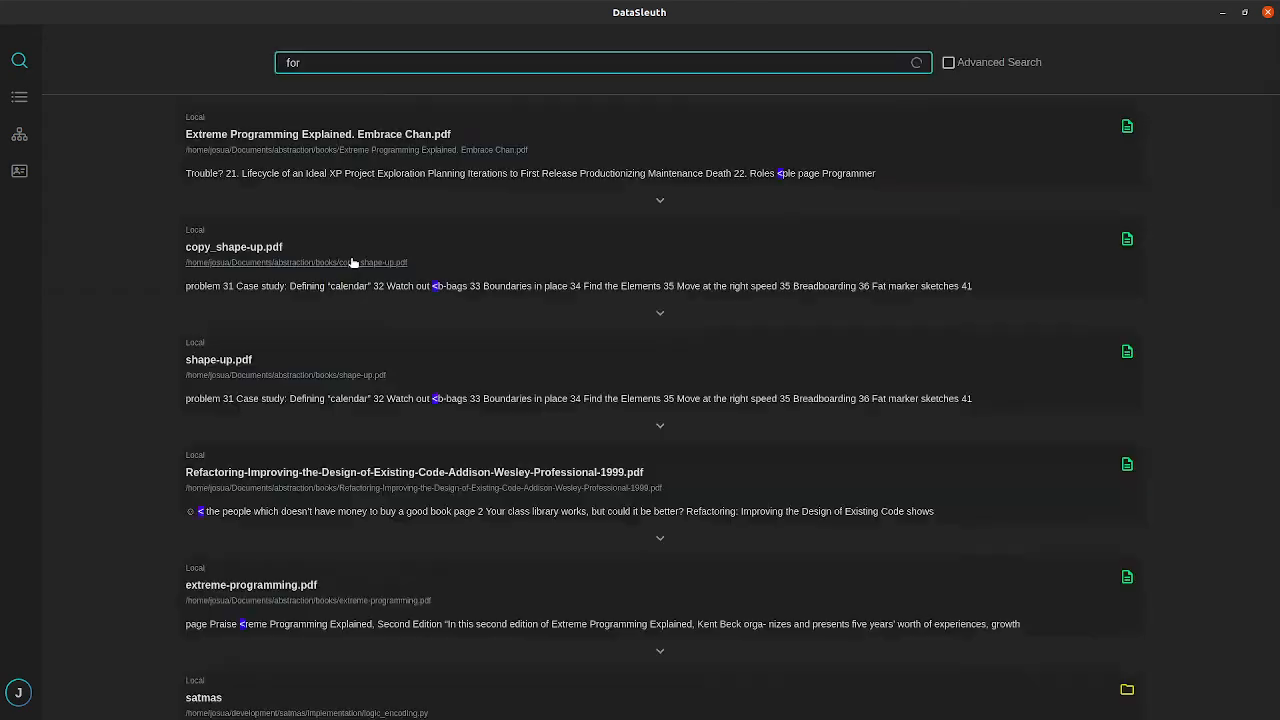
scroll(185, 196, down, 2)
scroll(183, 196, down, 3)
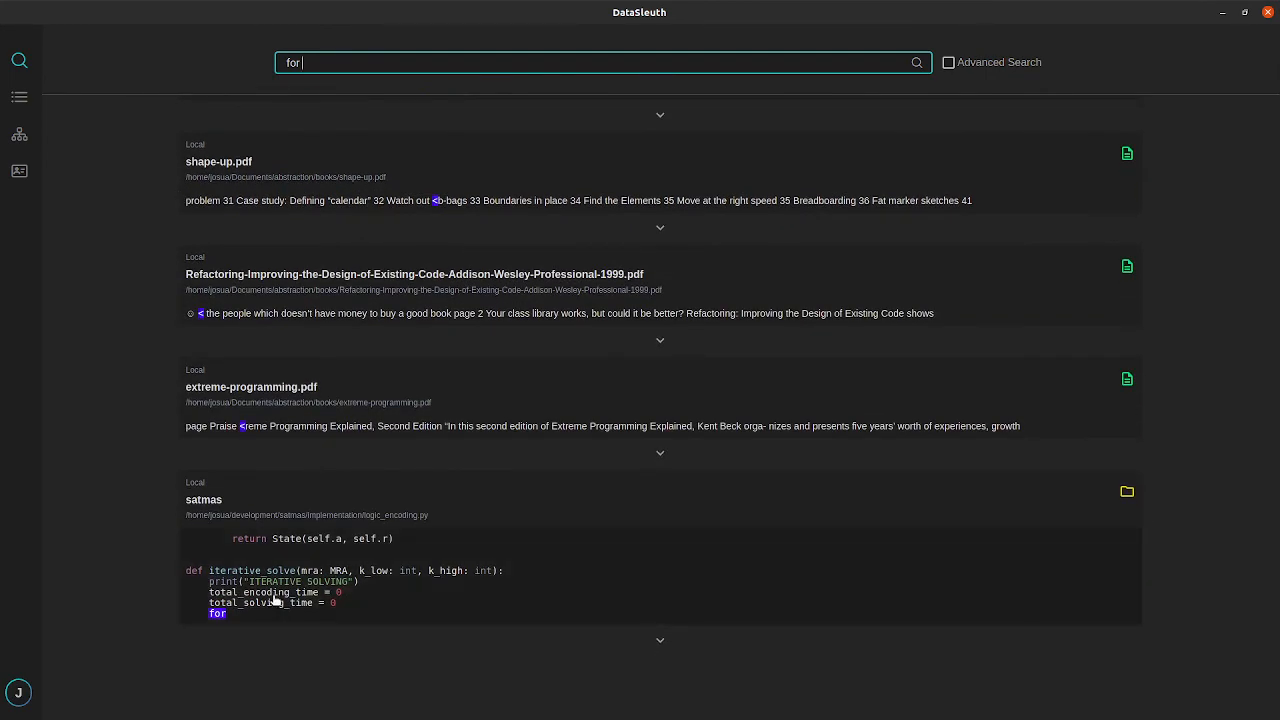
scroll(275, 600, up, 5)
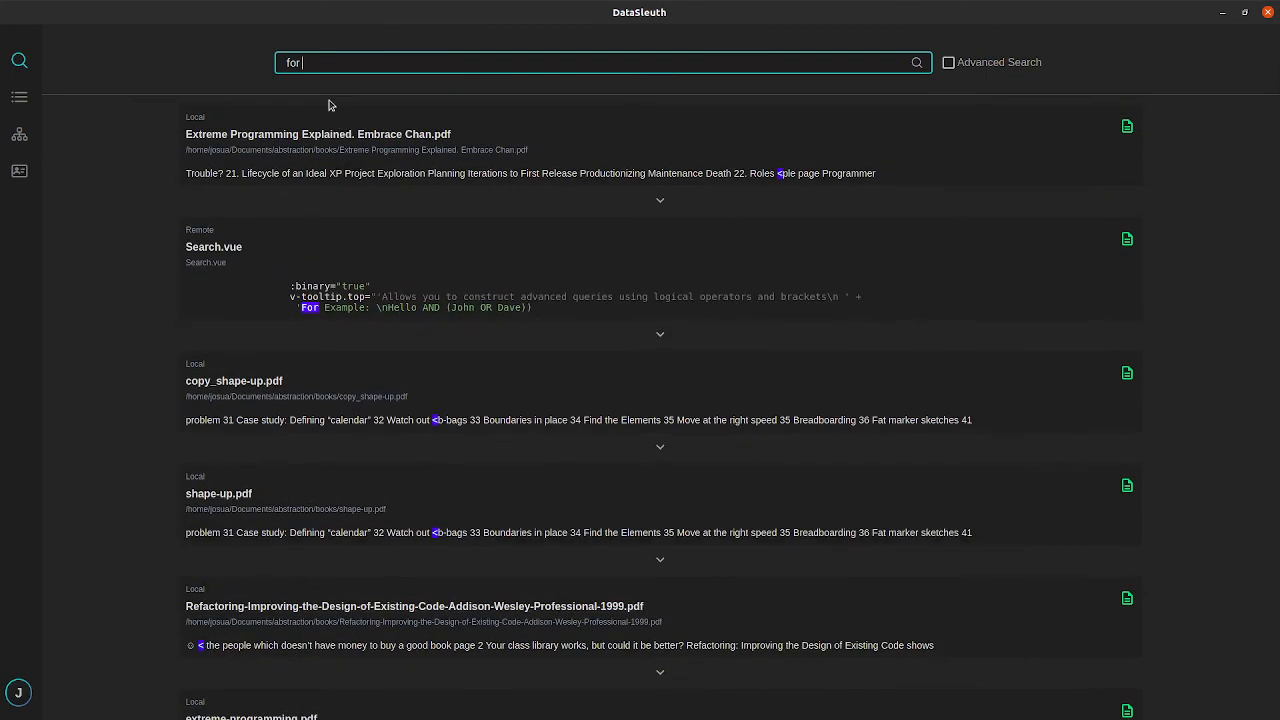
- Run a fuzzy search for "whilist~ escap~" and preview the whitelistEscape match in Search.vue
double_click(284, 61)
text(wjh)
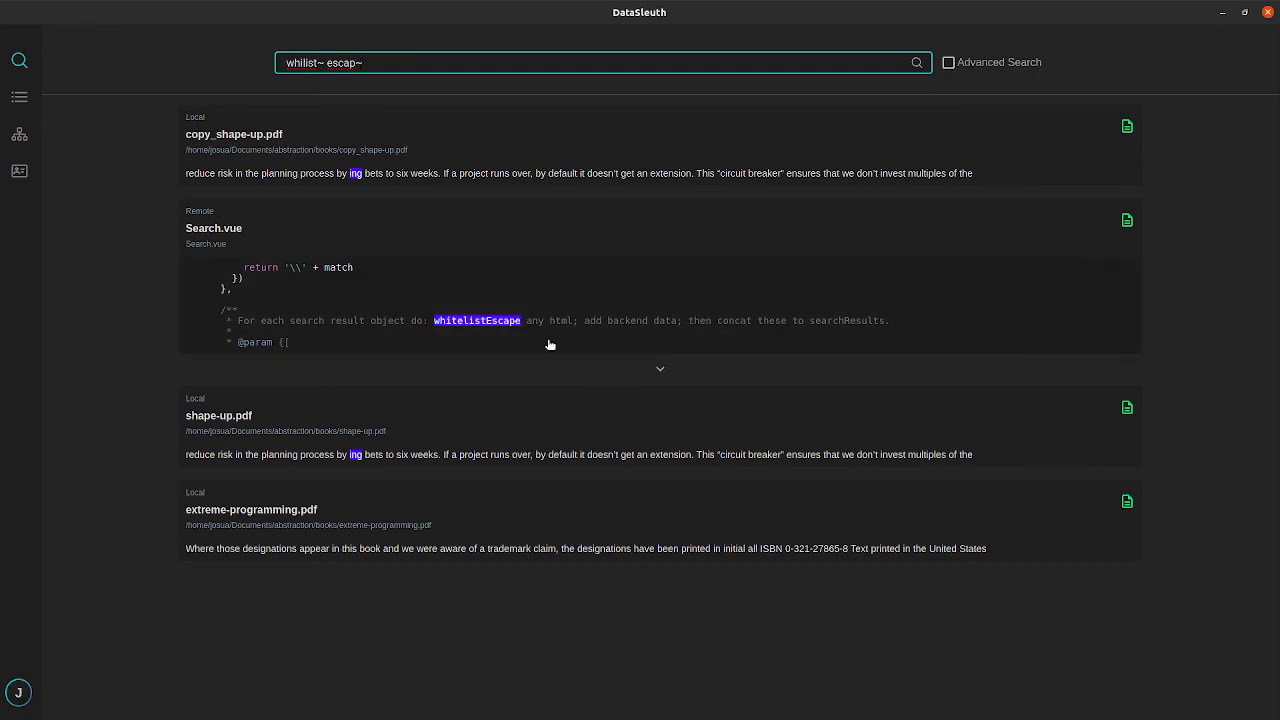
click(425, 310)
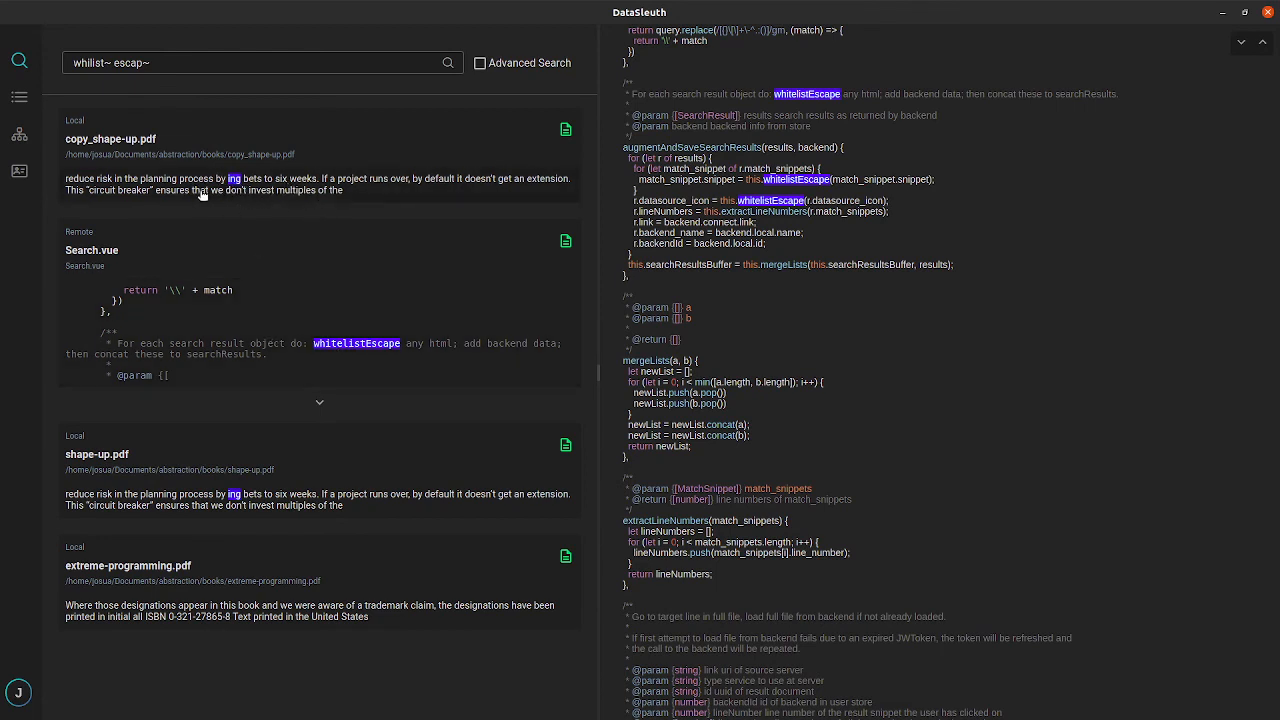
- Open copy_shape-up.pdf from the results and skim its pages, and preview its matching snippet's full text beside the results
click(130, 143)
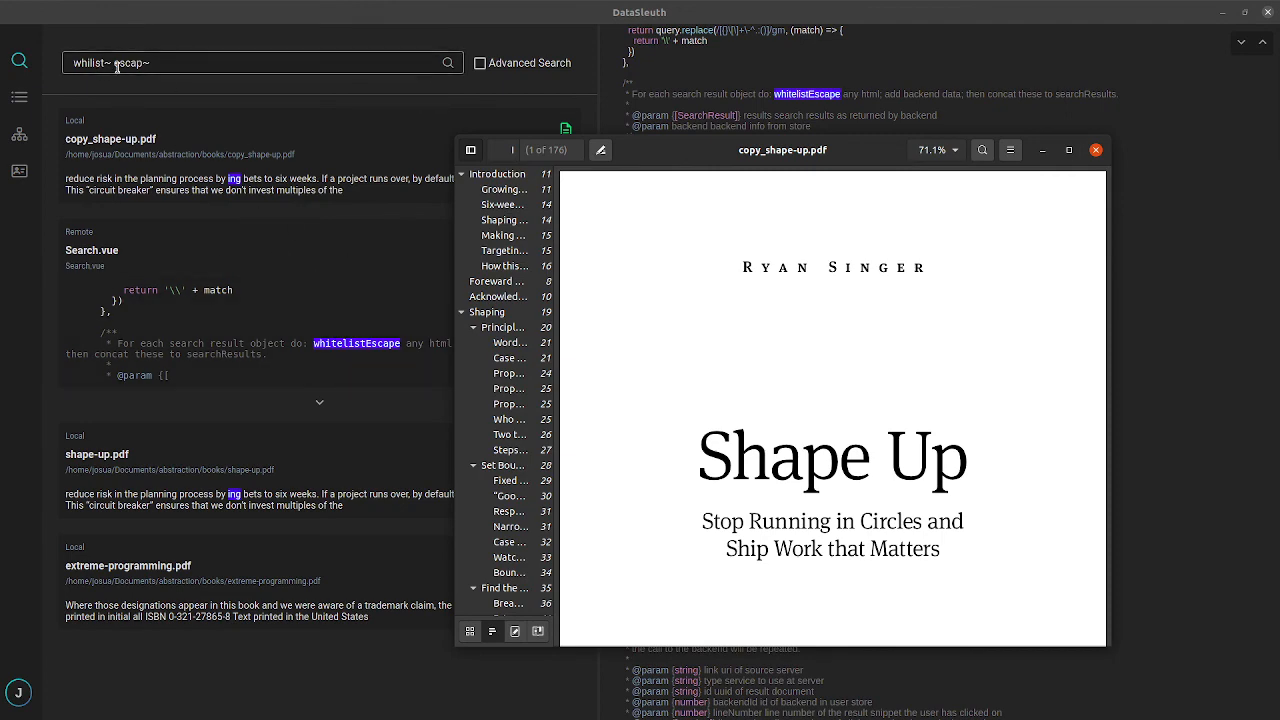
drag(705, 152, 583, 129)
scroll(658, 354, down, 15)
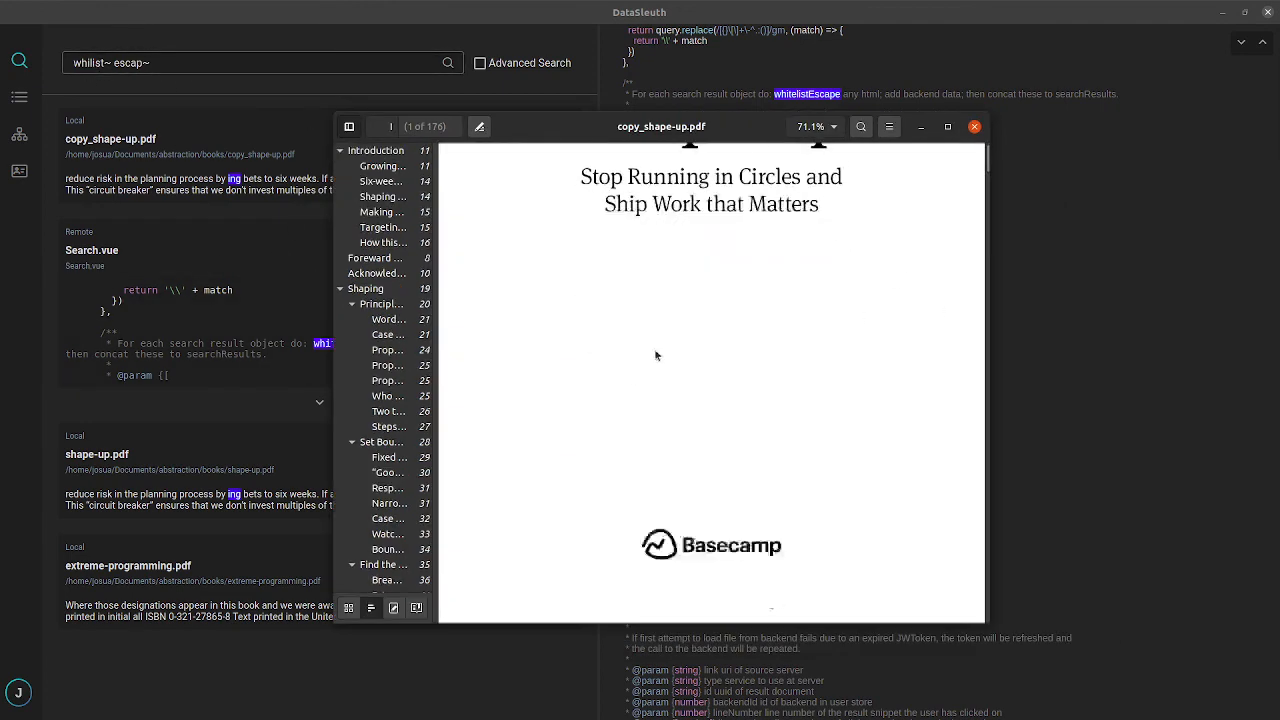
scroll(662, 357, down, 8)
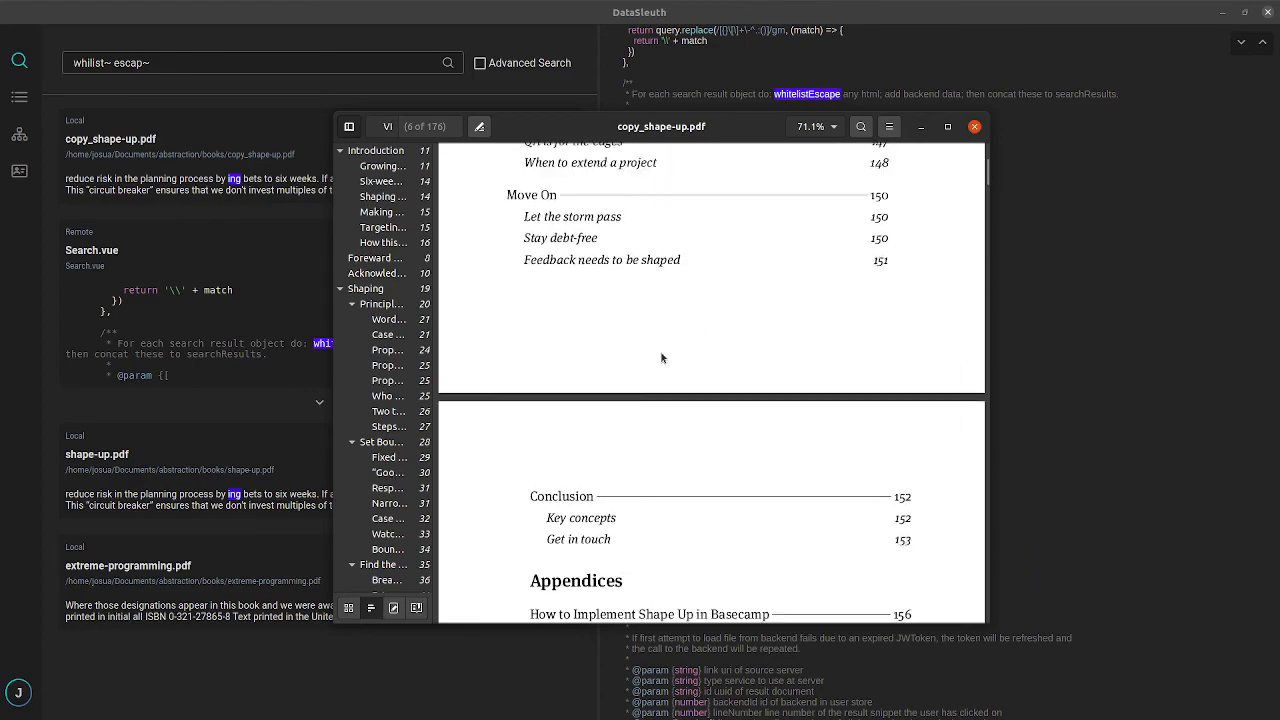
click(297, 185)
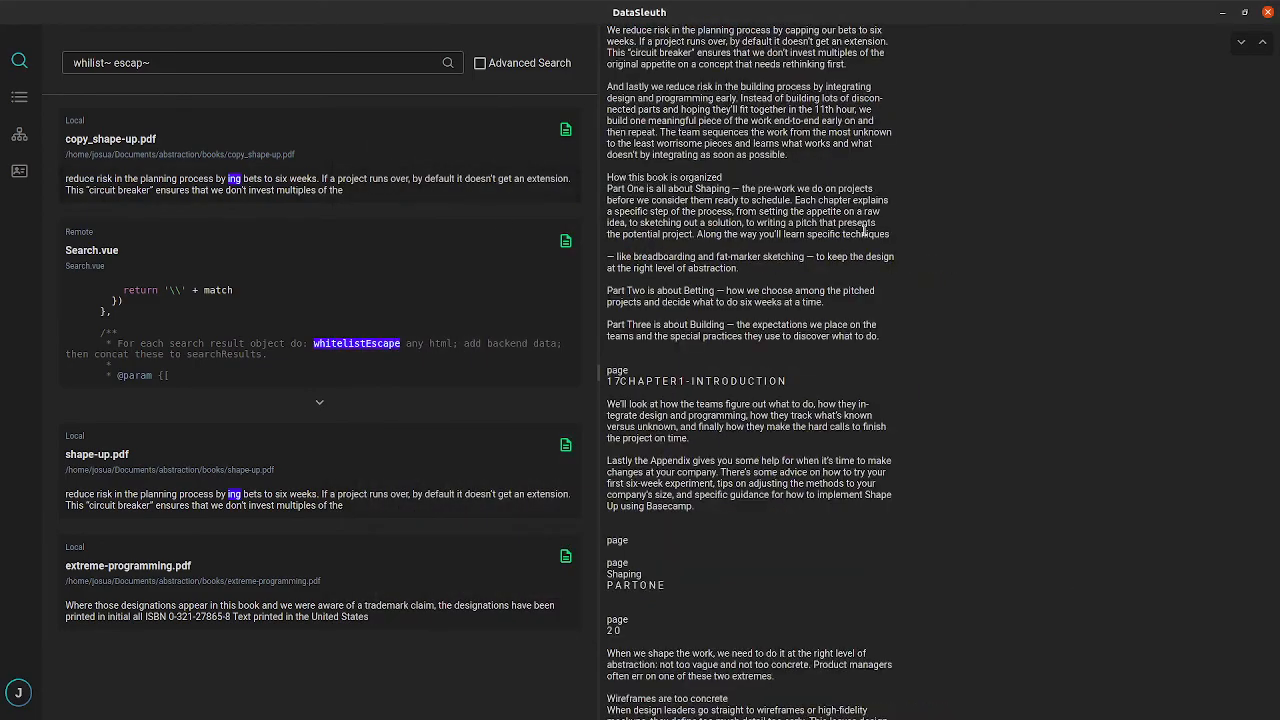
scroll(735, 260, down, 10)
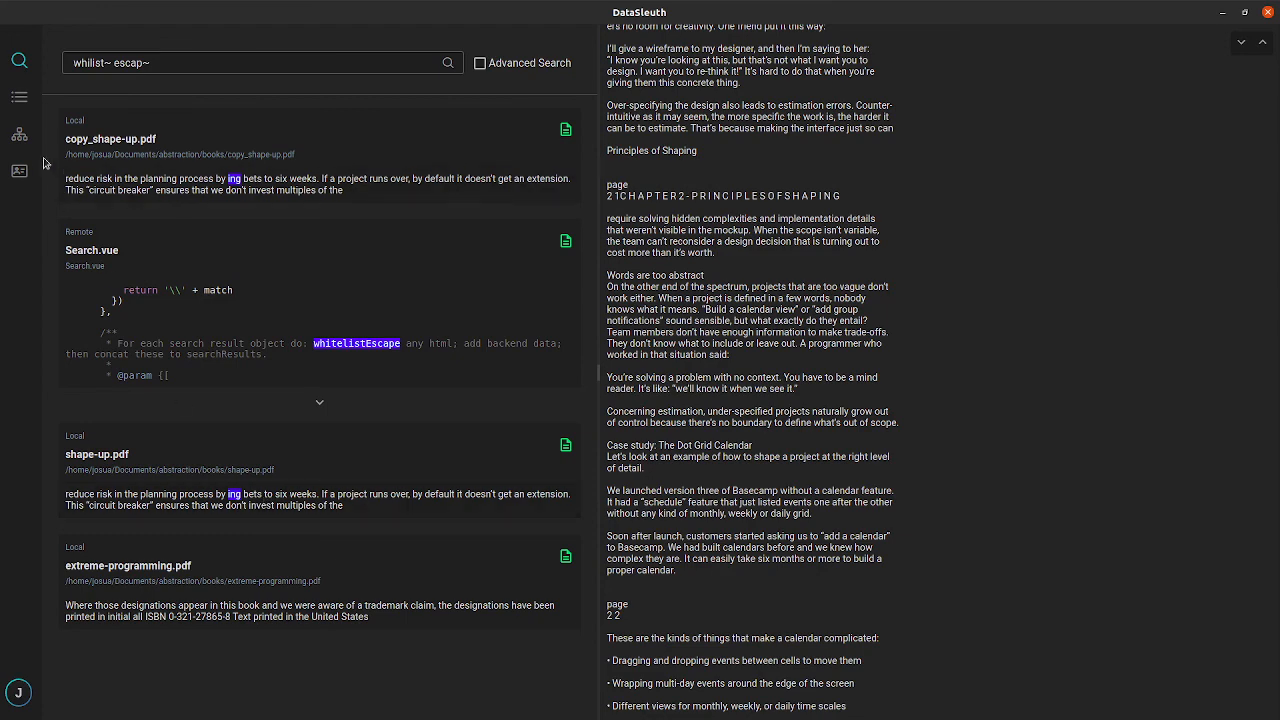
- Revisit the data sources and user administration pages and return to the empty search page
click(19, 98)
click(9, 63)
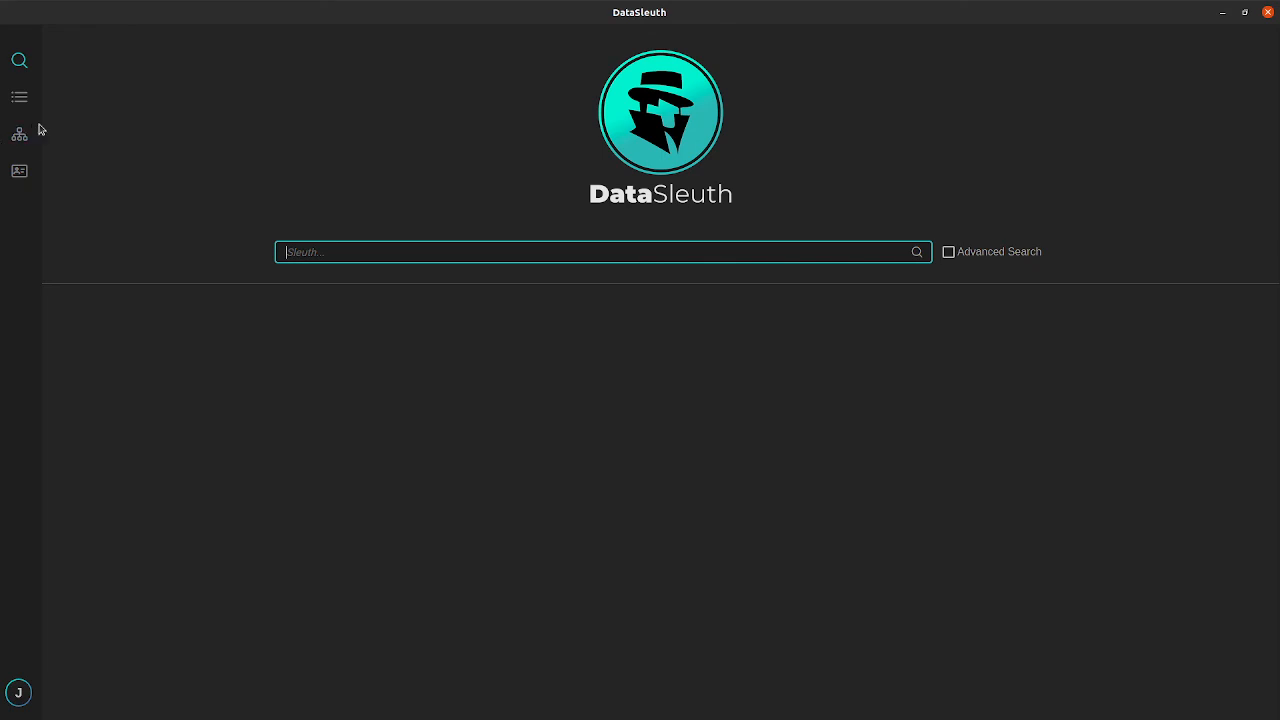
click(27, 167)
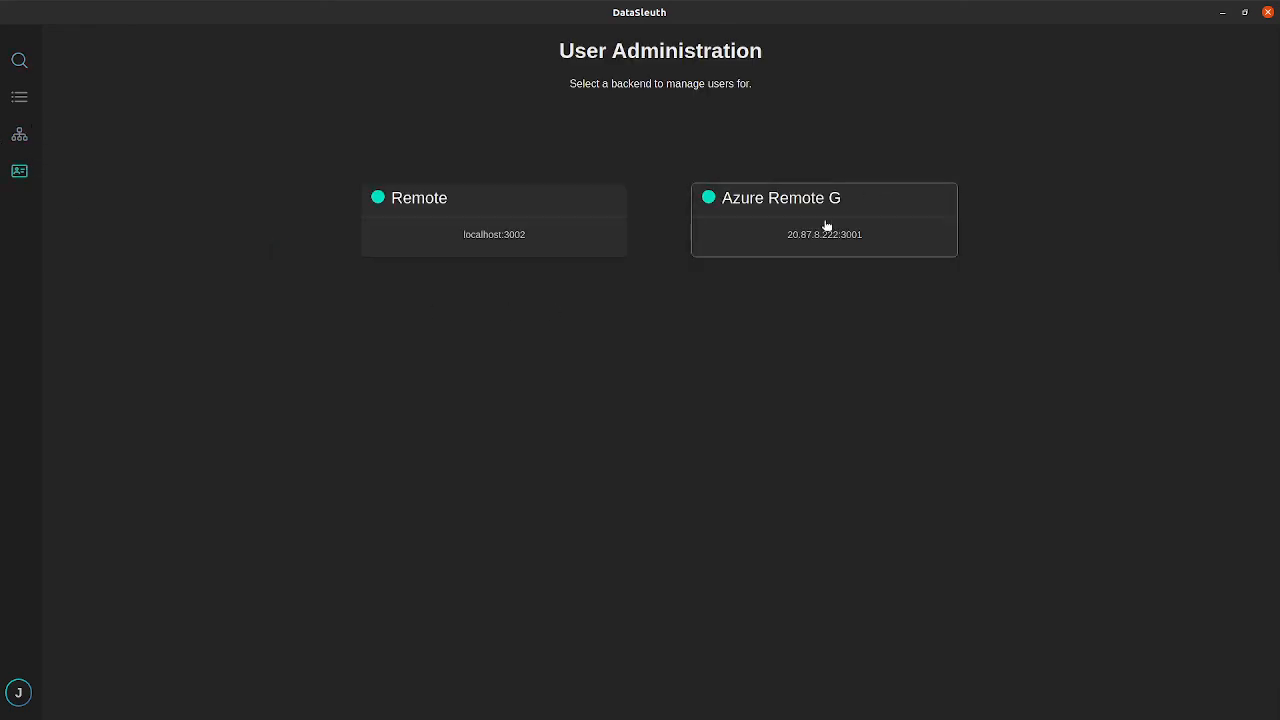
click(18, 68)
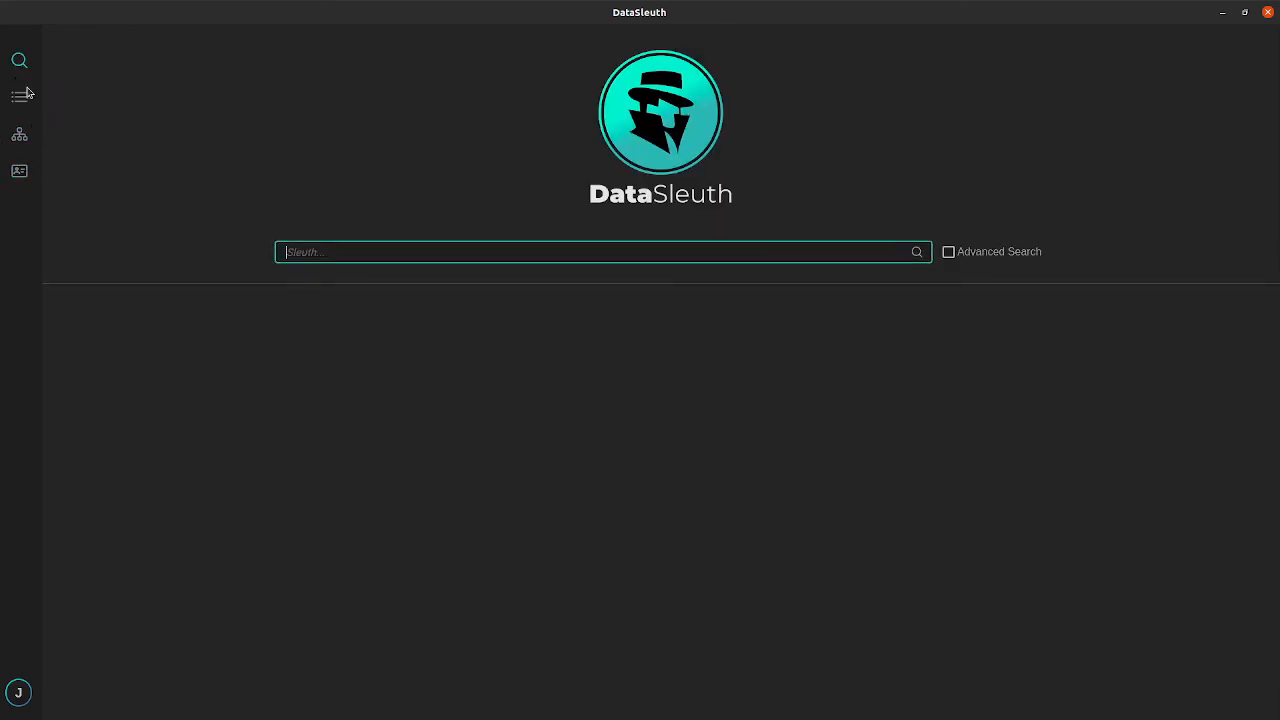